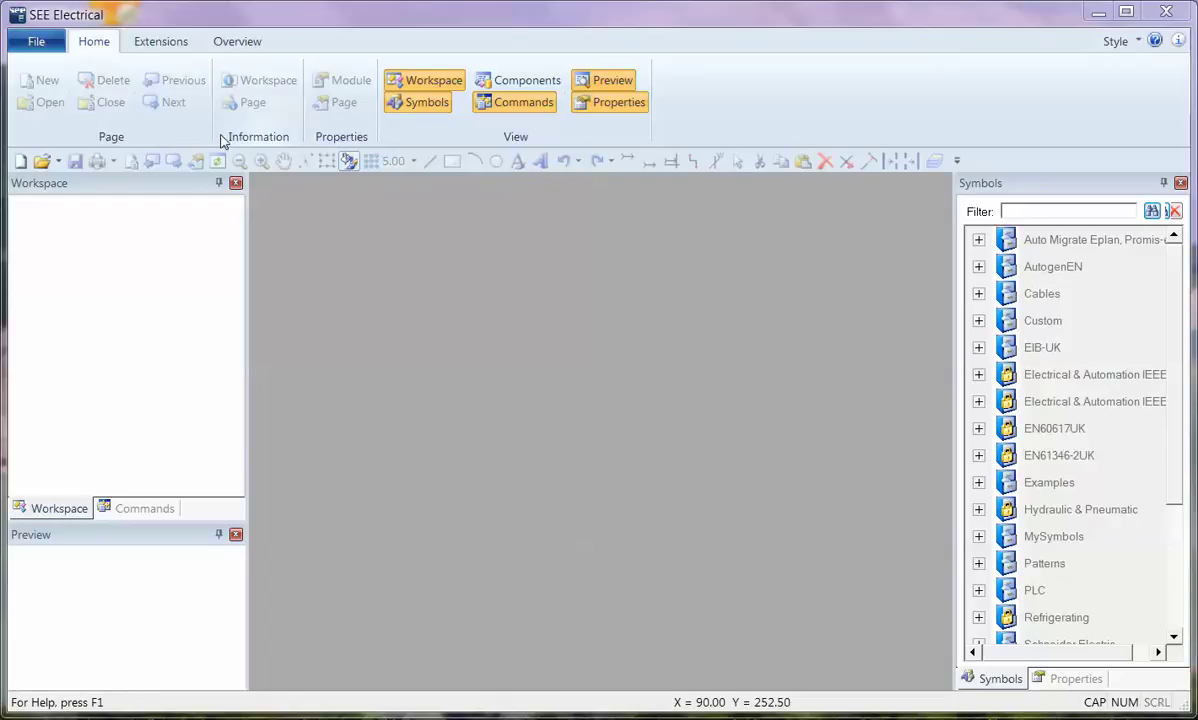
Create the LEGACY workspace from the splitOPR-PageCodeSeq workspace template
click(50, 43)
click(60, 78)
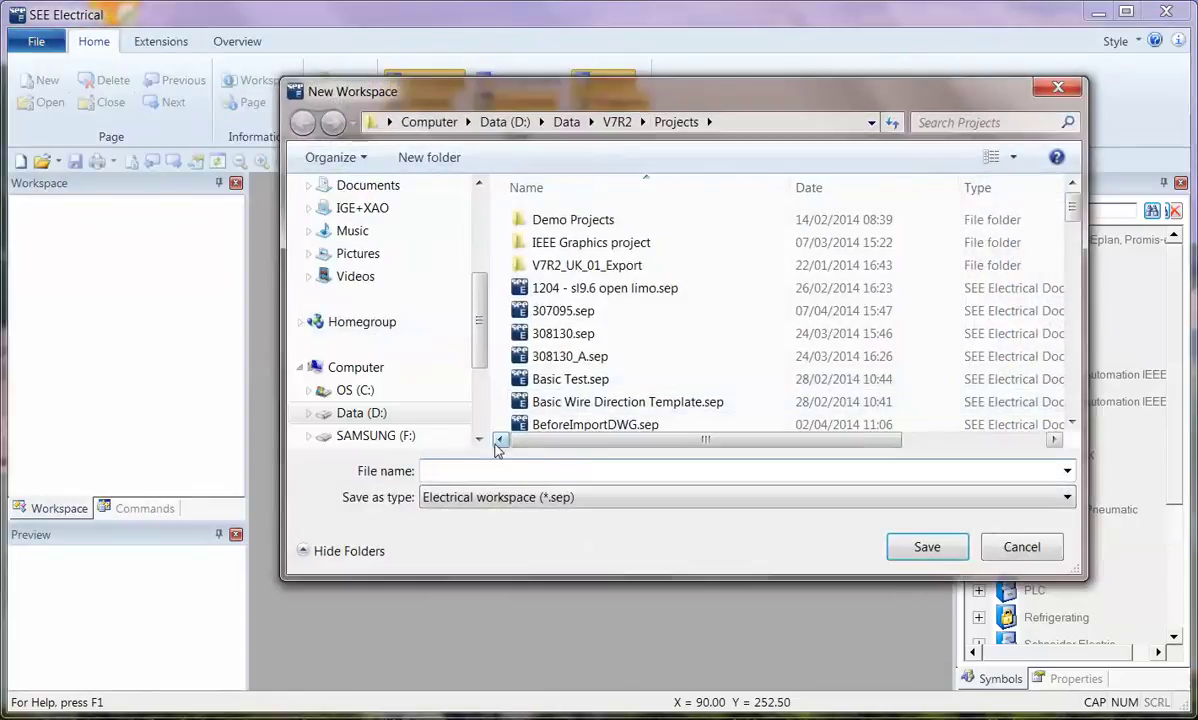
text(LEGAC)
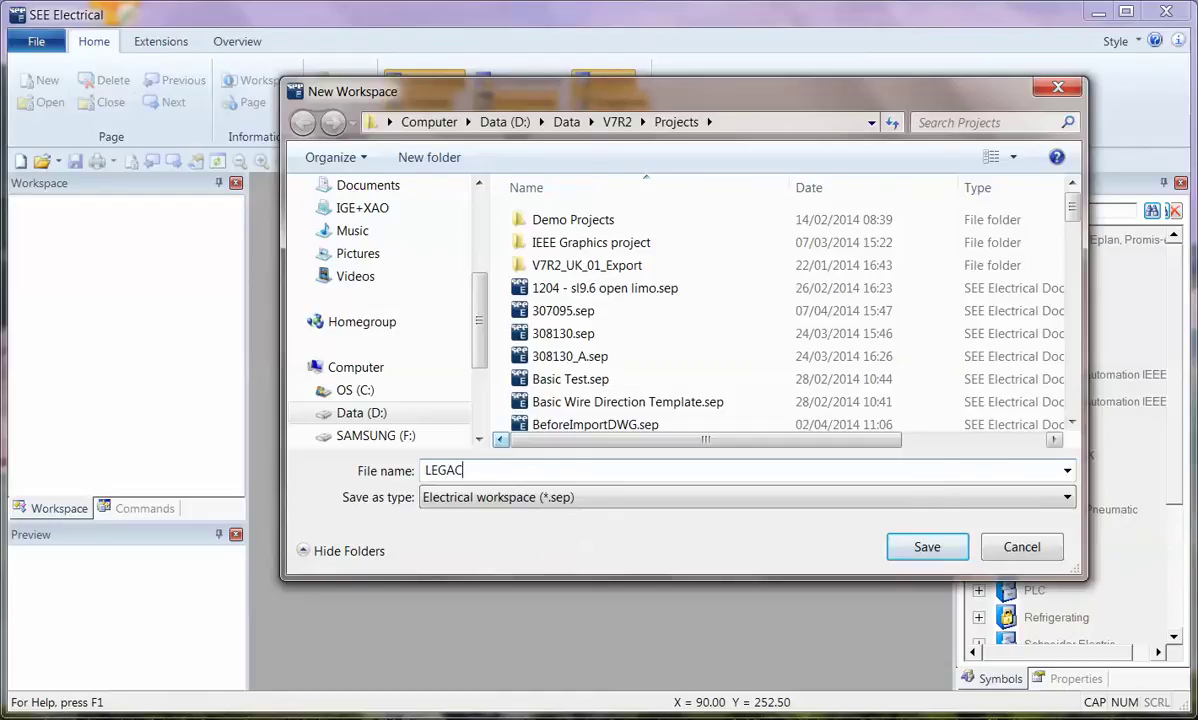
text(Y)
key(Return)
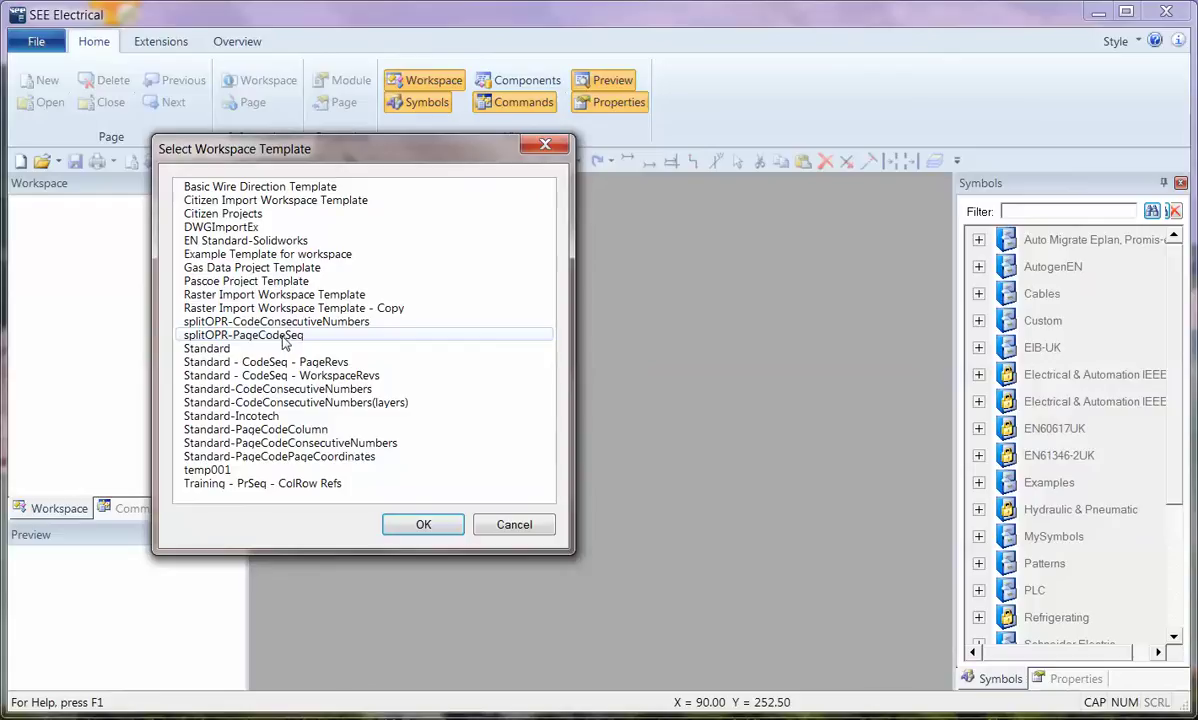
click(430, 524)
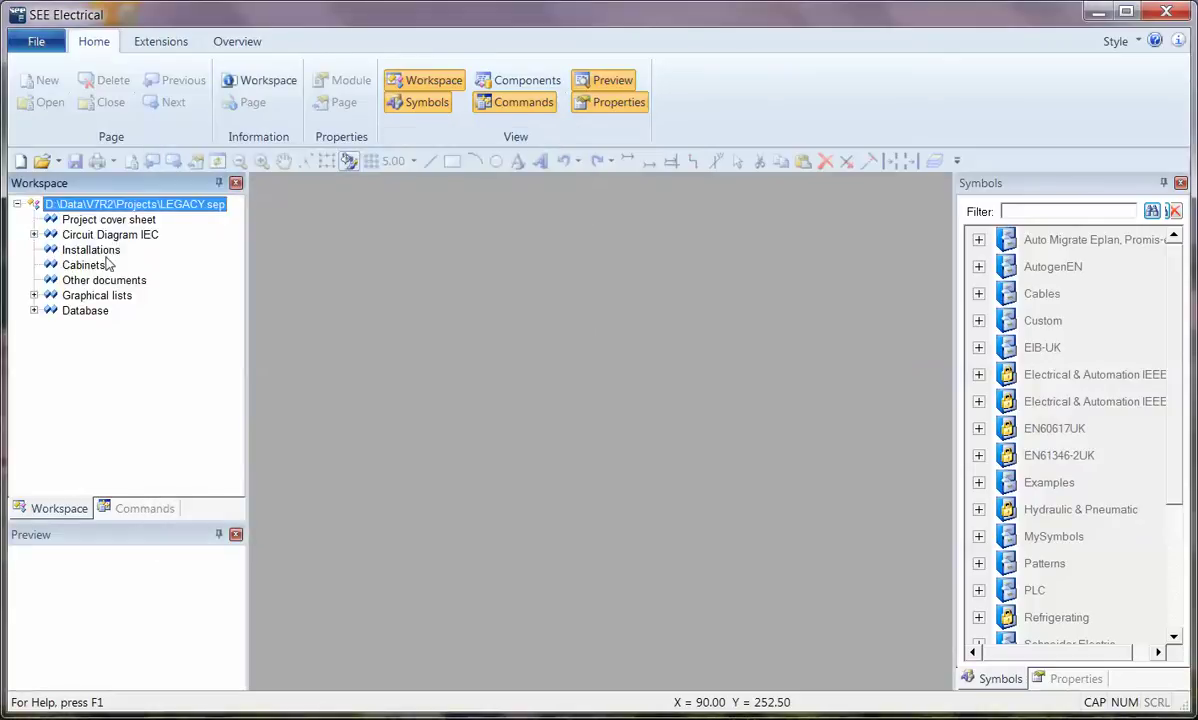
Open page 0001 and launch ImportMultiDWG from Module Intelligent Drawing Legacy > Recognize Patterns
click(34, 235)
double_click(88, 250)
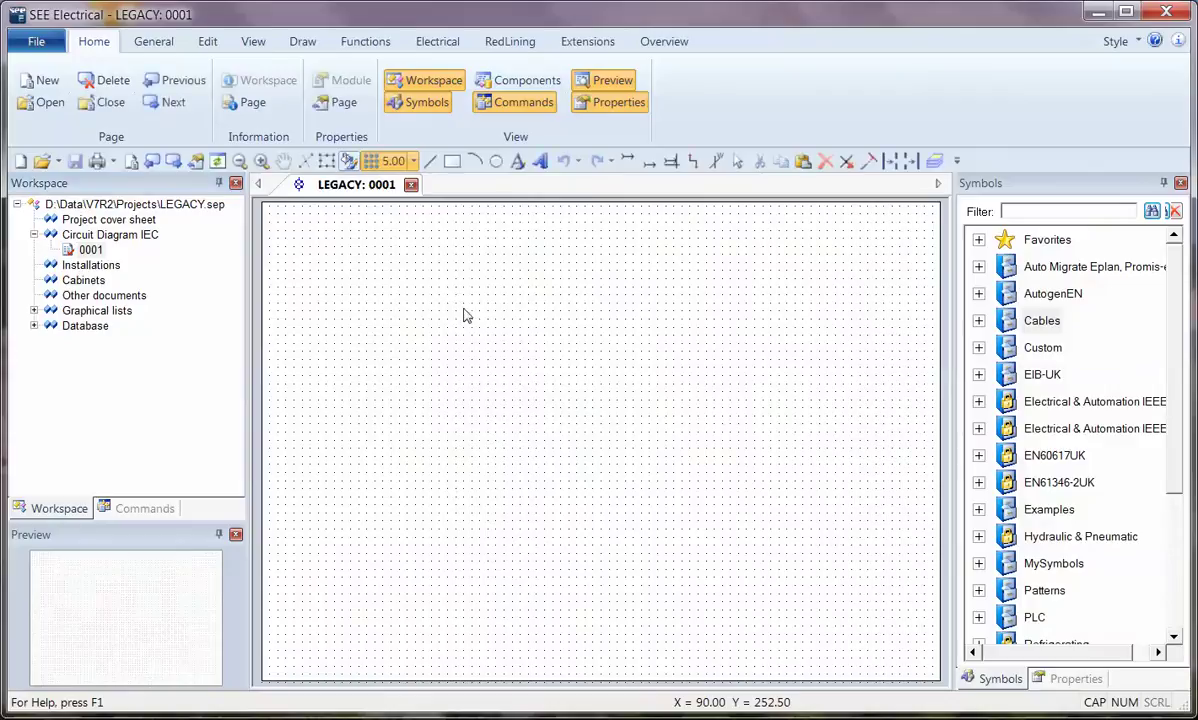
click(150, 510)
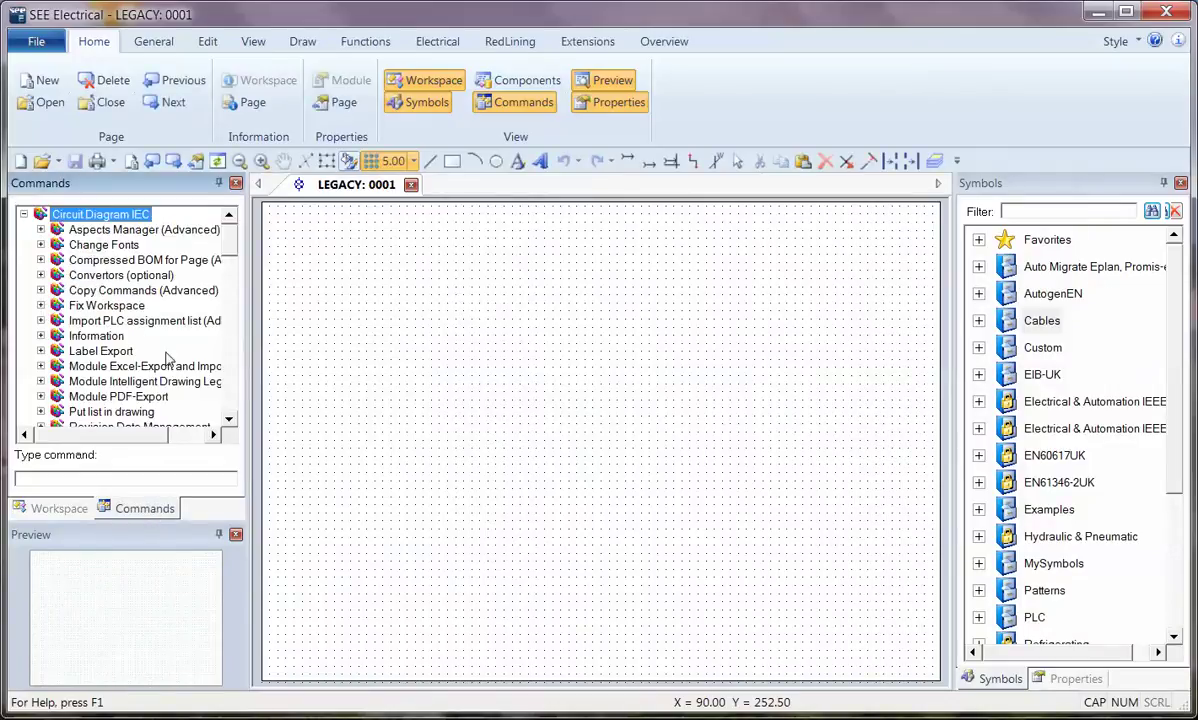
click(41, 381)
click(58, 397)
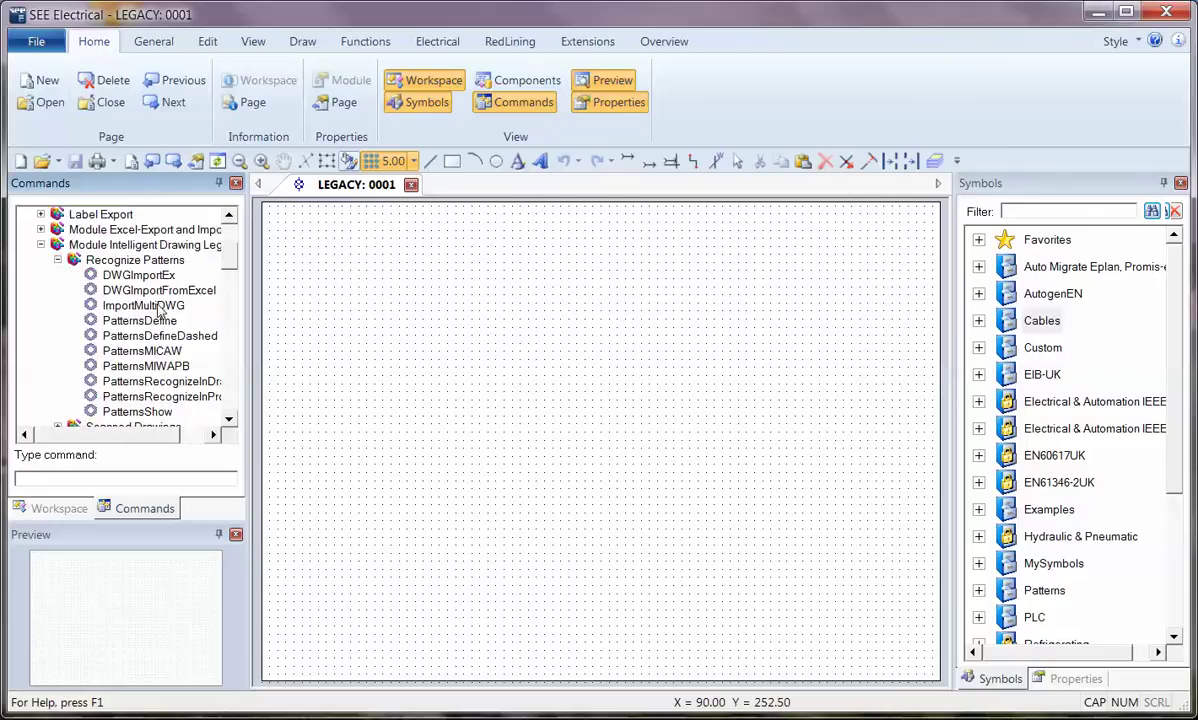
double_click(150, 305)
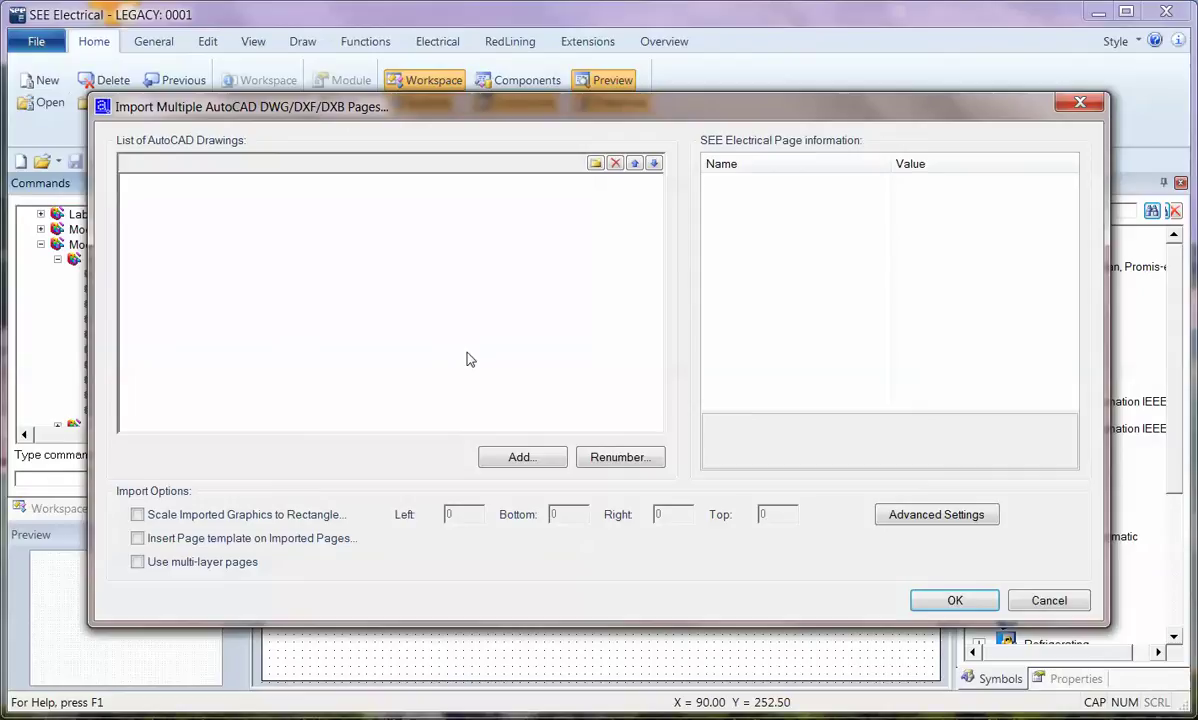
Add 20.dwg through 40.dwg from D:\Data\V7R2\Imports\Legacy2\HEATER1 to the import list
click(541, 460)
click(612, 123)
double_click(711, 242)
double_click(718, 311)
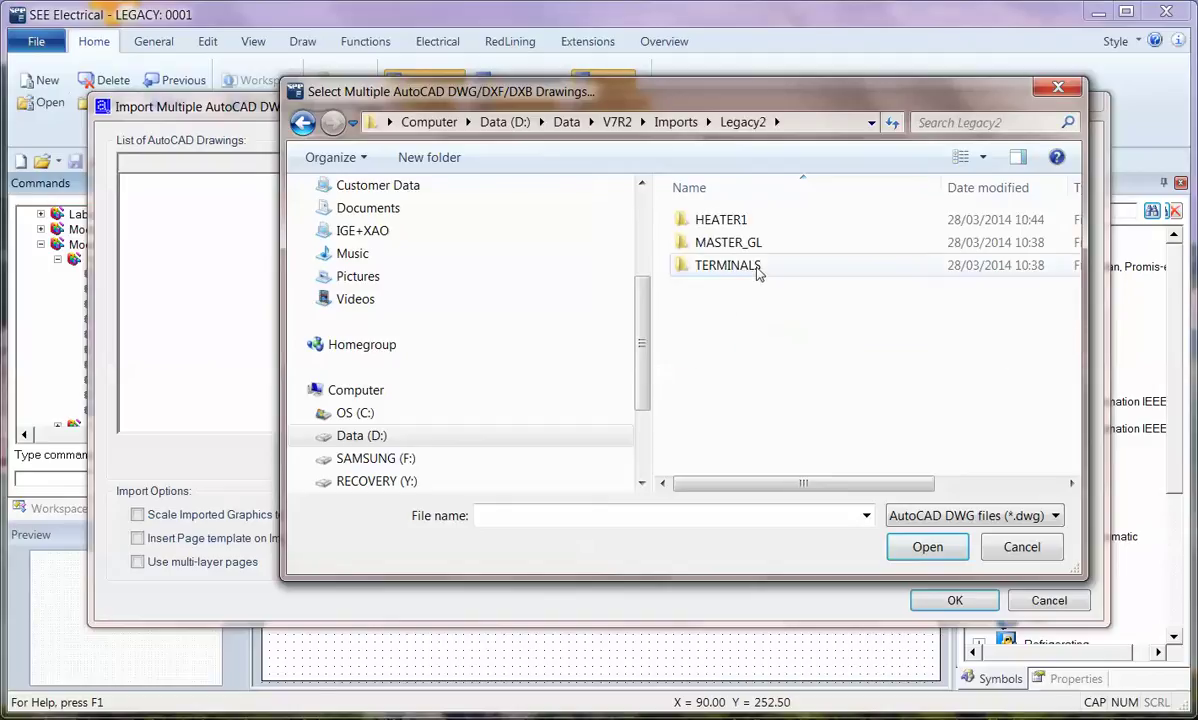
double_click(733, 228)
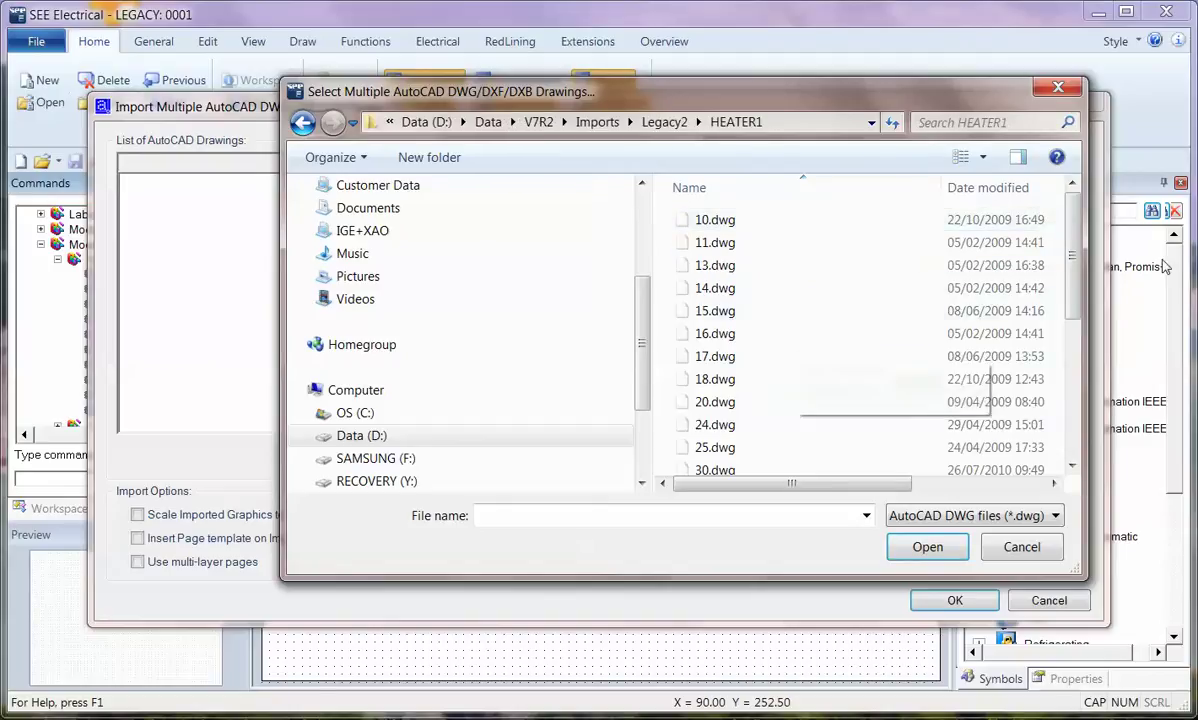
drag(1075, 240, 1075, 292)
click(728, 290)
scroll(860, 360, down, 1)
shift+click(705, 335)
click(928, 549)
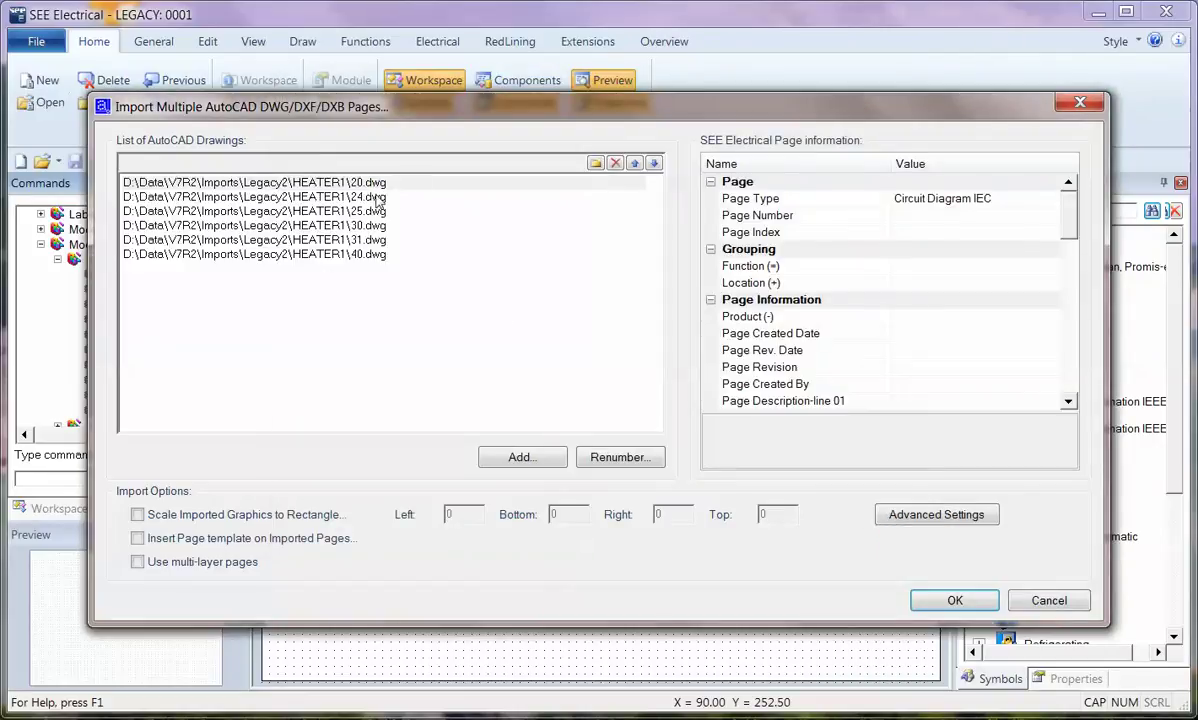
Renumber the listed pages starting at 20 under function HEATER1
click(620, 457)
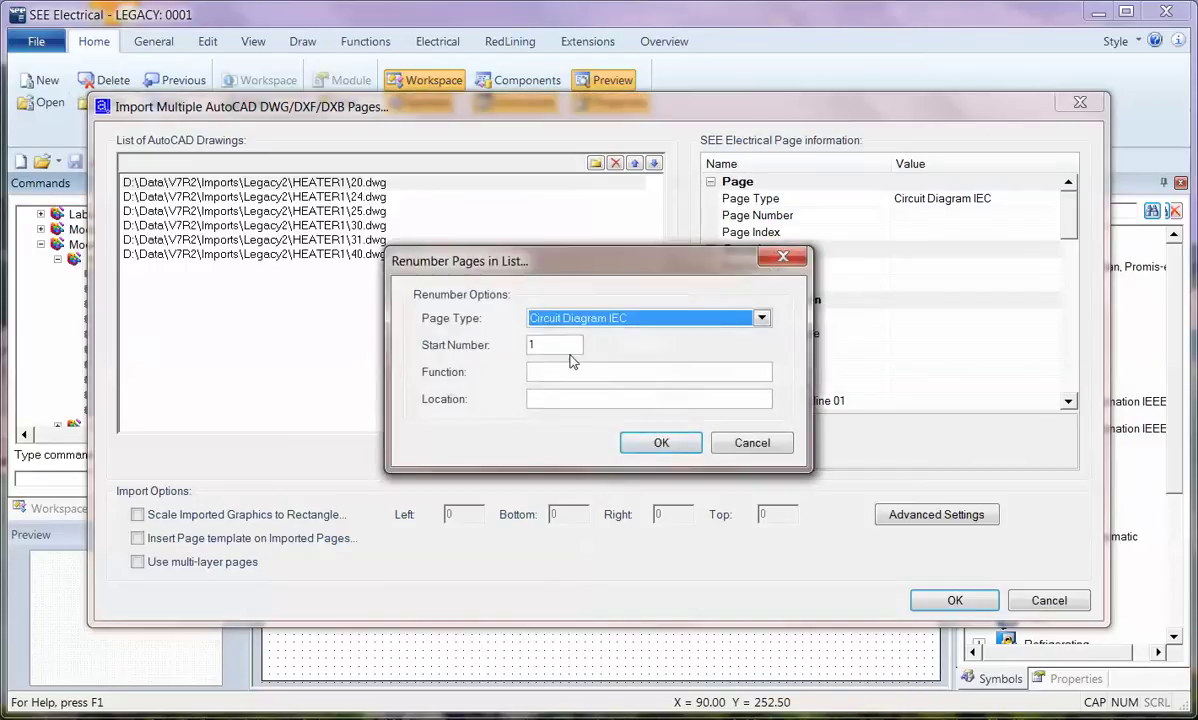
text(20)
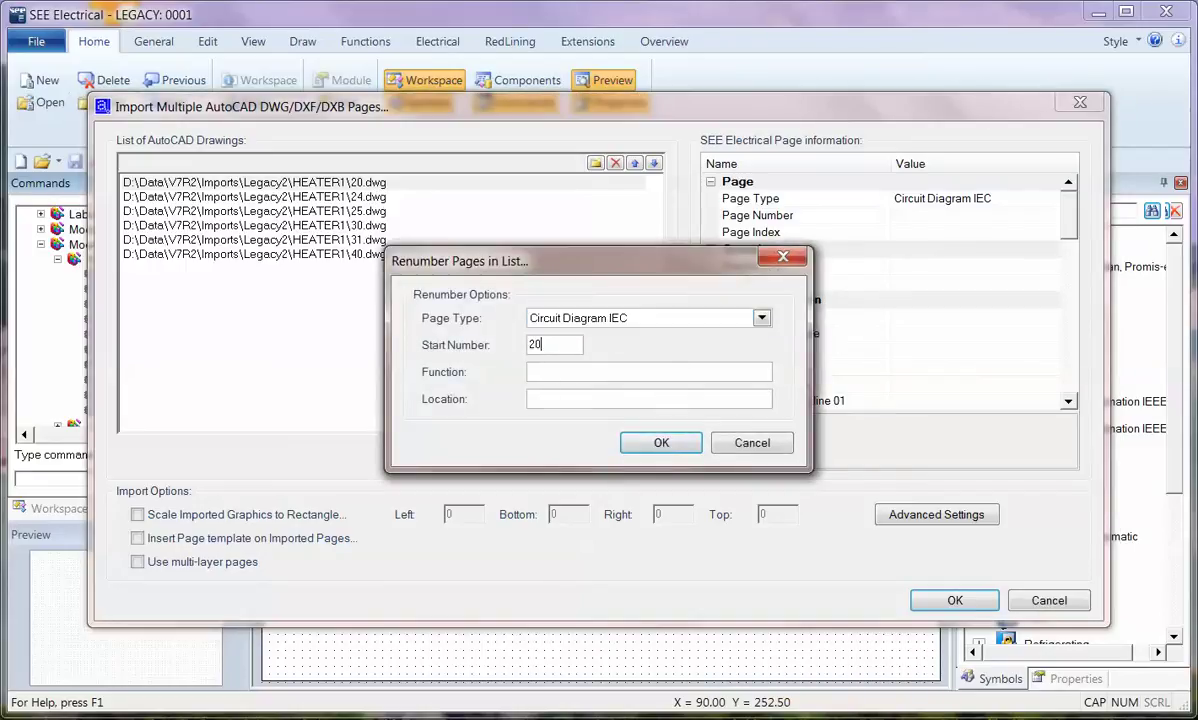
key(Tab)
click(660, 442)
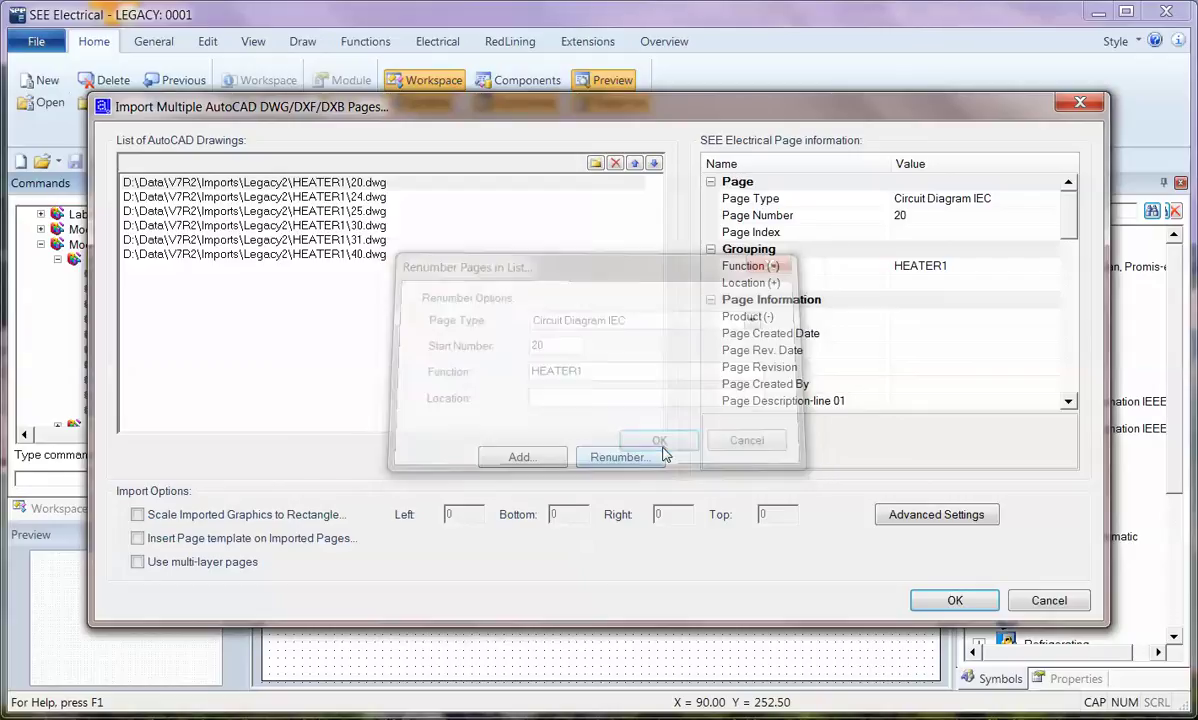
Review the assigned page numbers and set 40.dwg's page number to 40
click(360, 197)
click(355, 211)
click(355, 225)
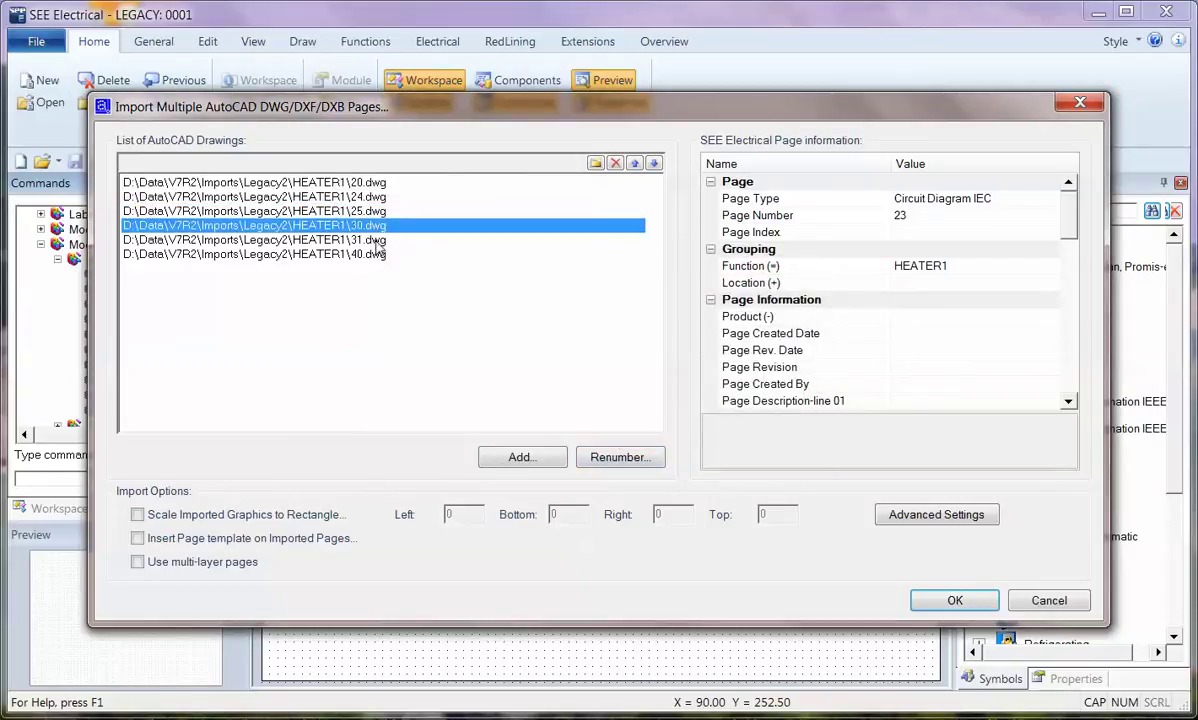
click(378, 240)
click(375, 254)
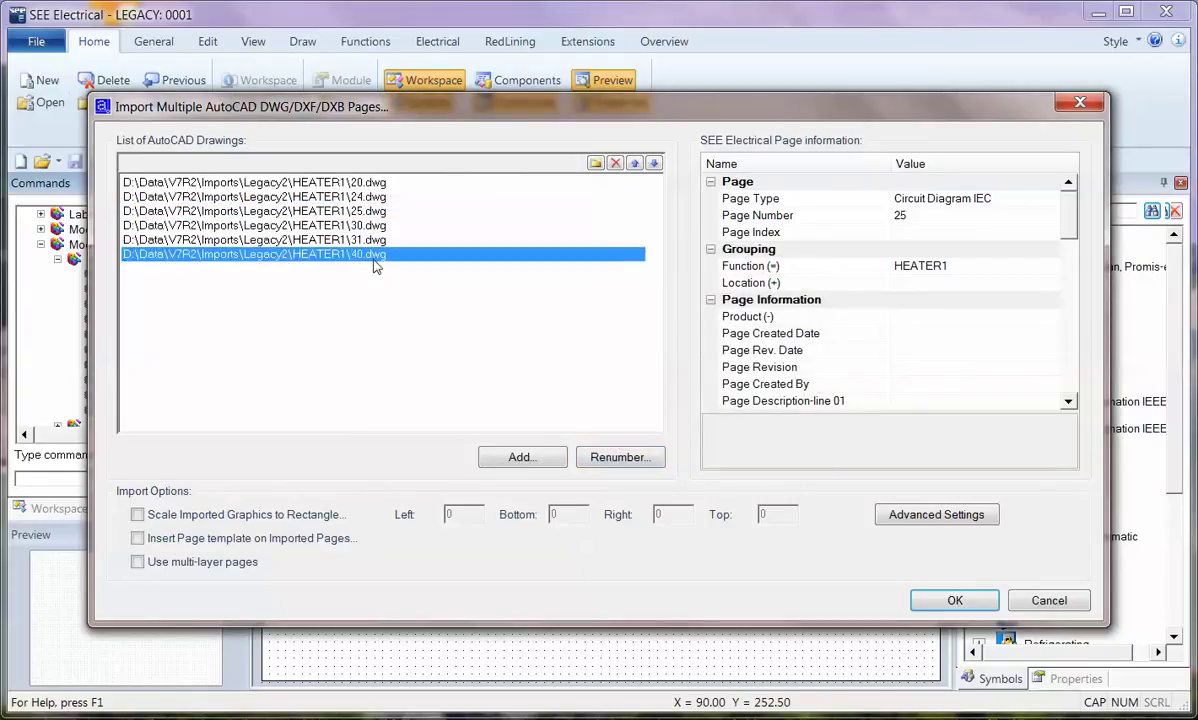
click(903, 216)
click(903, 216)
text(40)
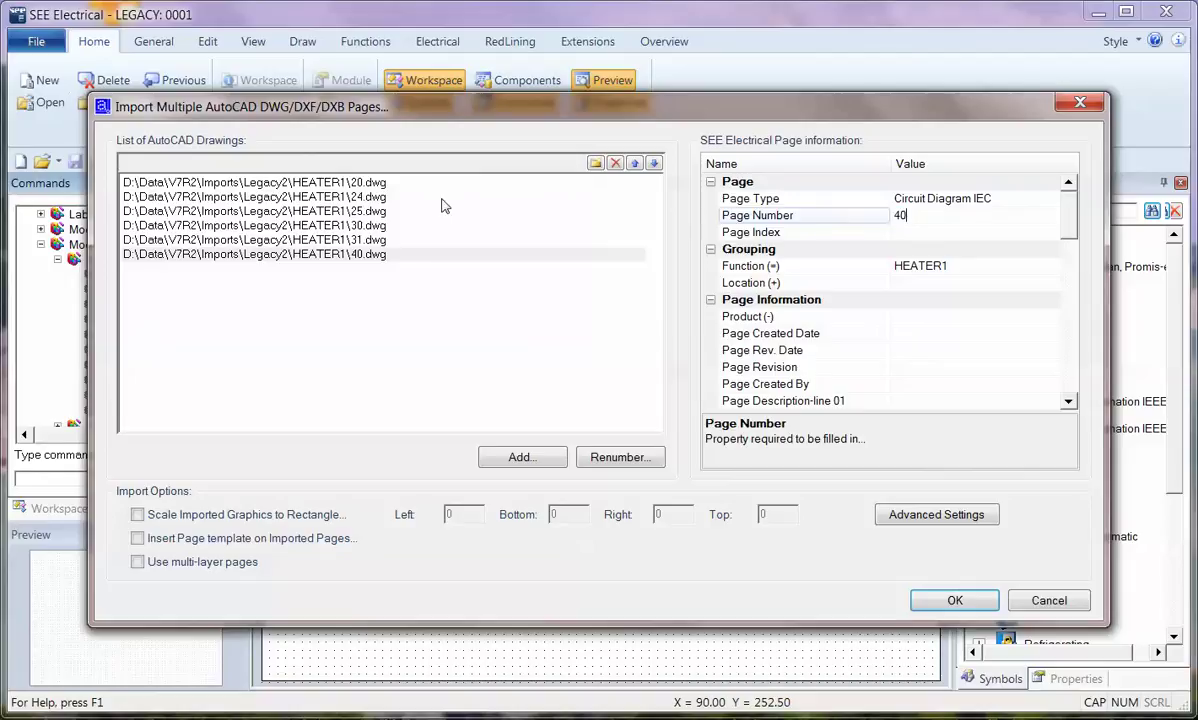
Set the page numbers of 30.dwg, 25.dwg and 24.dwg to 30, 25 and 24
click(310, 240)
click(917, 216)
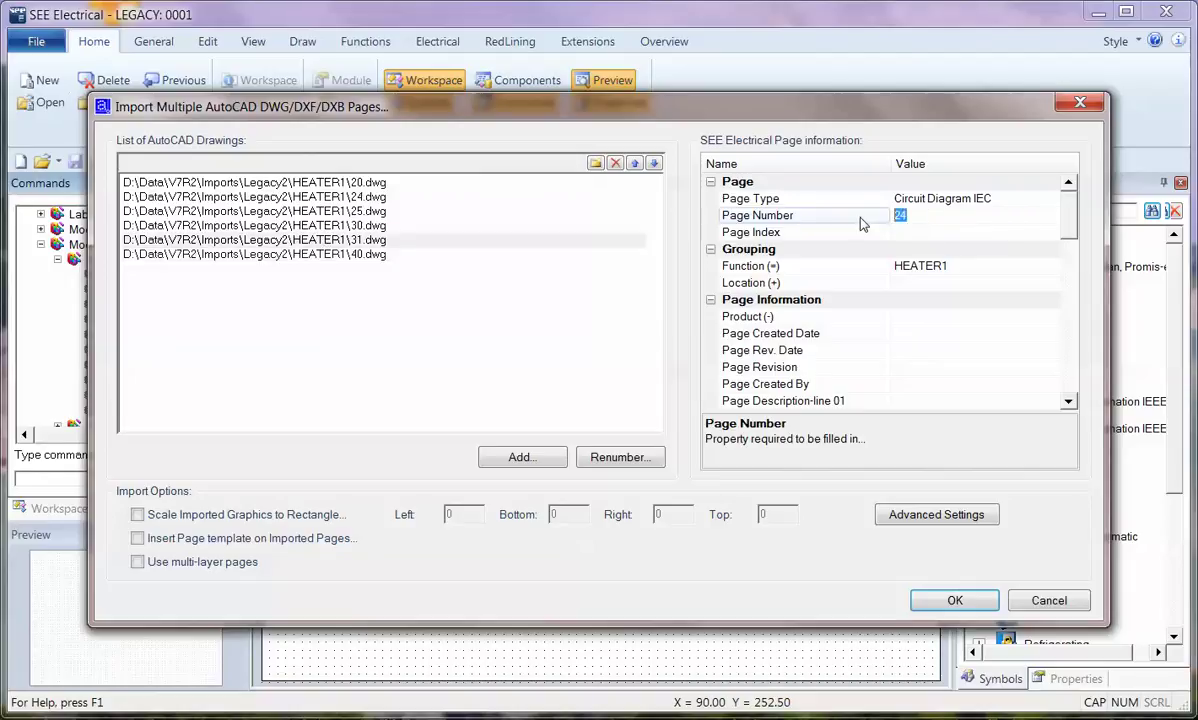
click(396, 211)
click(340, 225)
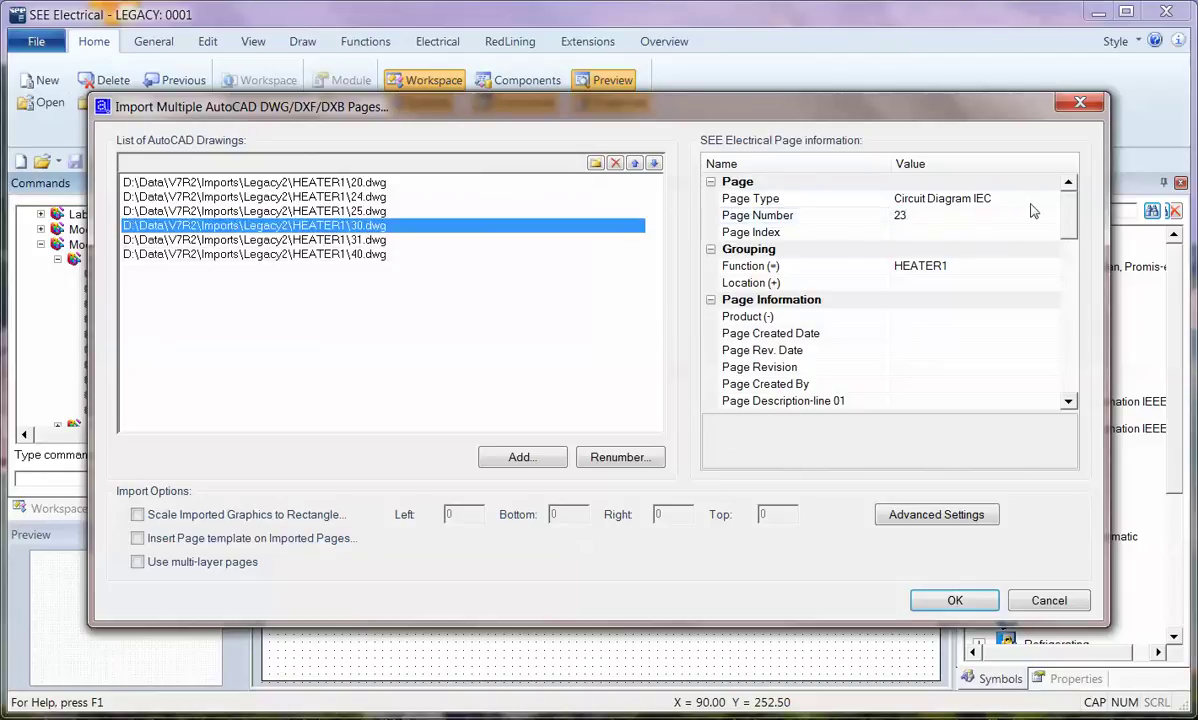
click(845, 213)
text(30)
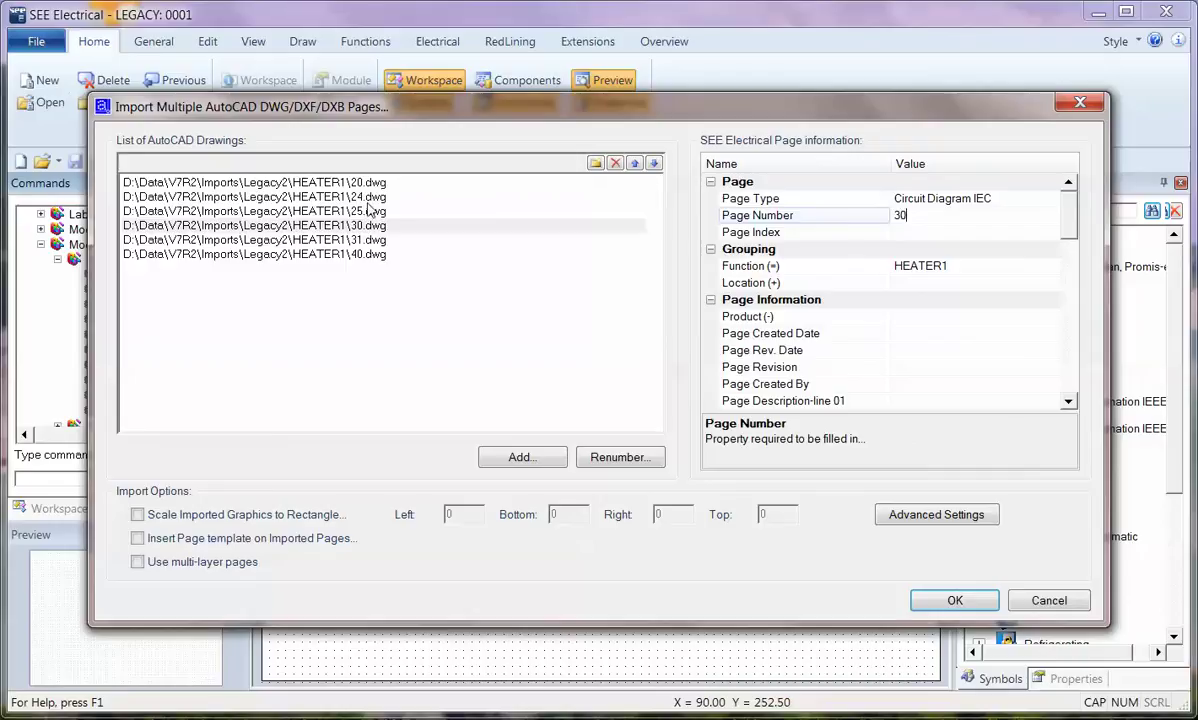
click(370, 209)
click(900, 216)
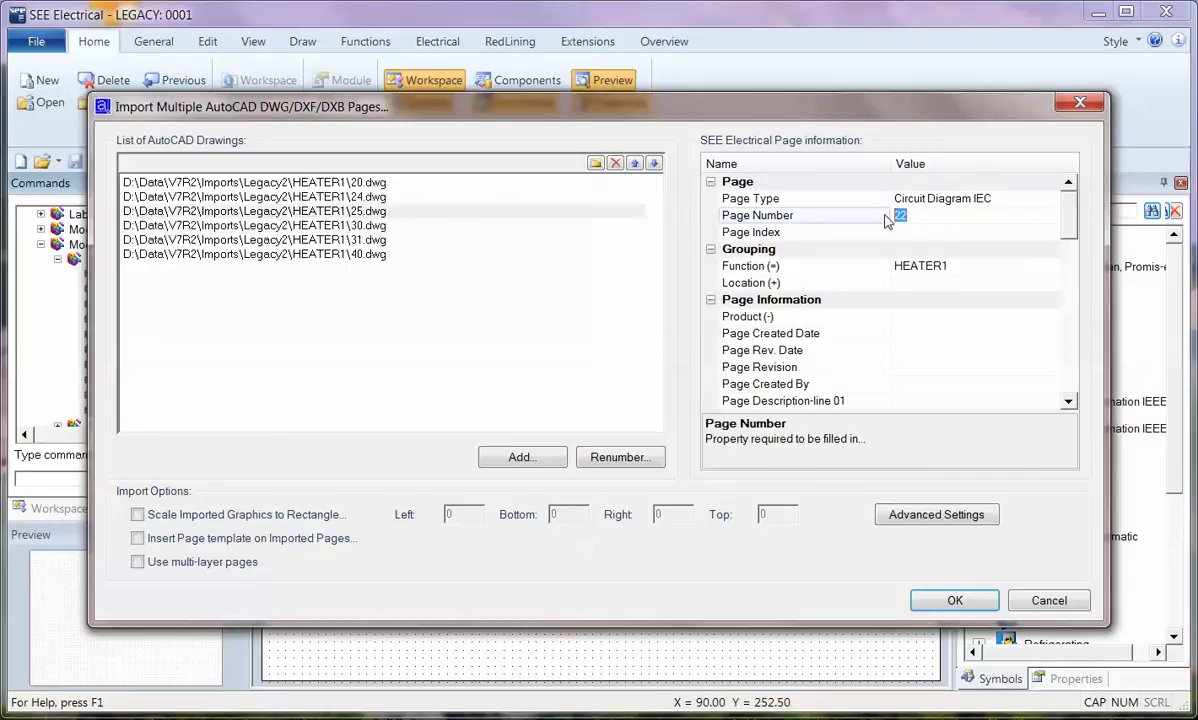
text(25)
click(385, 198)
click(862, 215)
text(24)
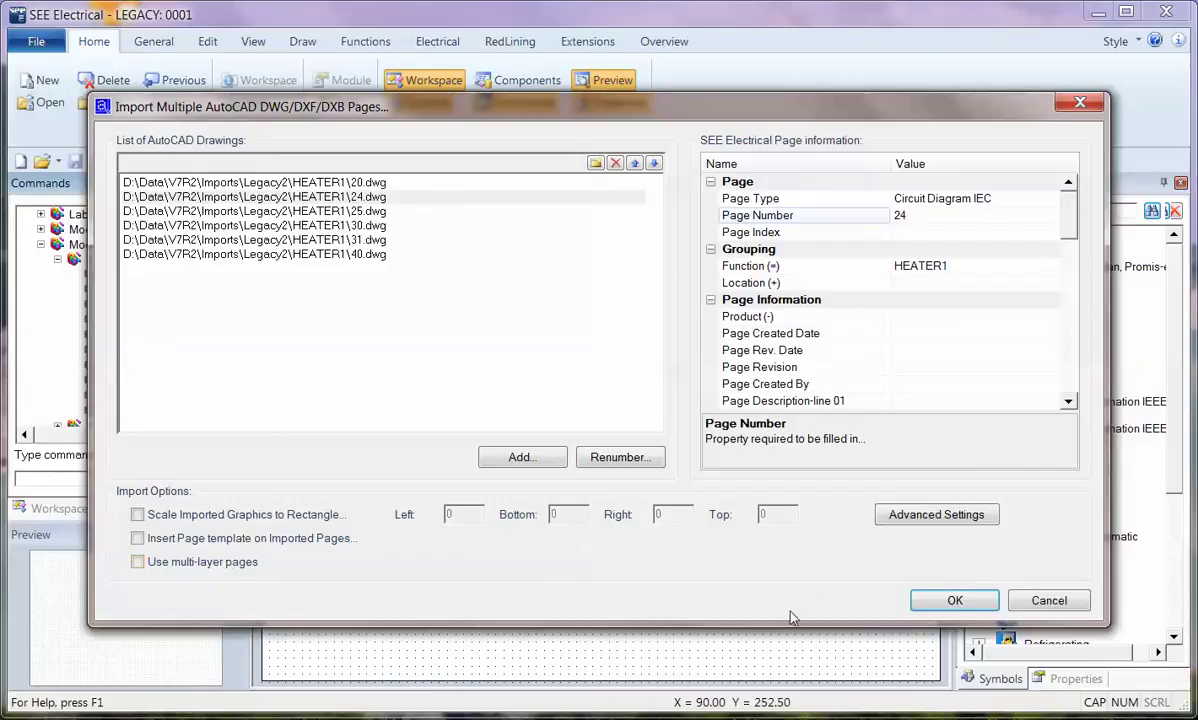
Review the advanced import settings unchanged, then import the drawings, replacing the active page
click(938, 518)
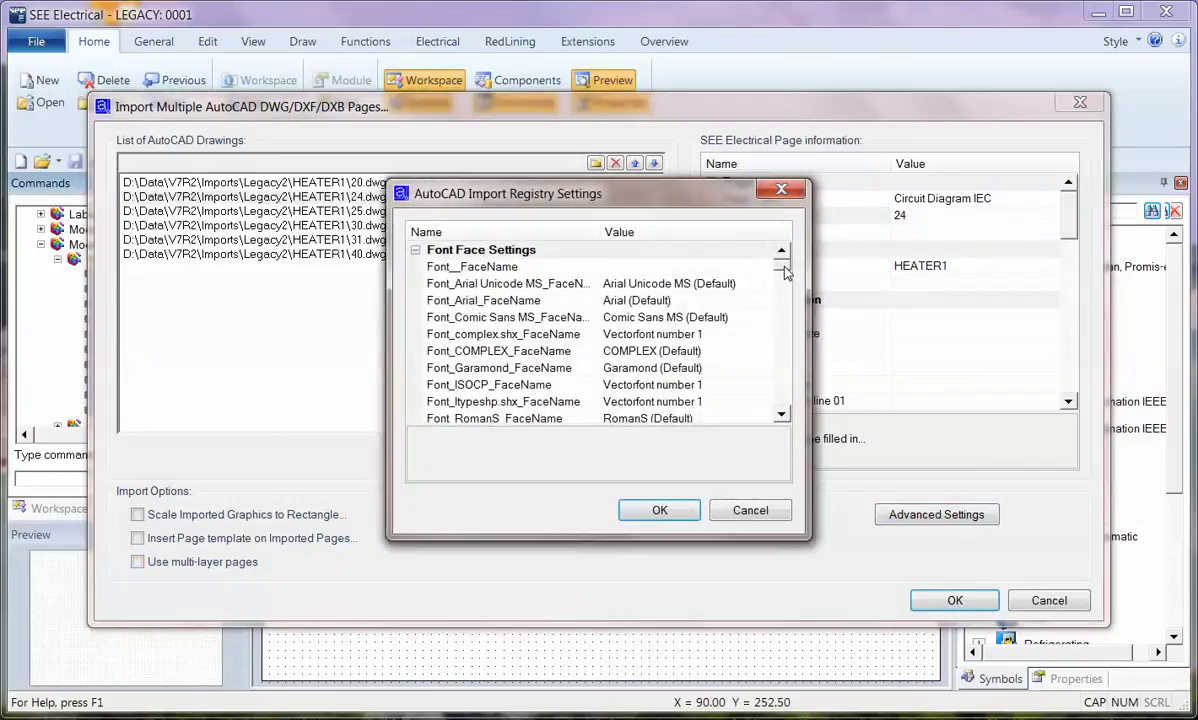
drag(785, 273, 781, 411)
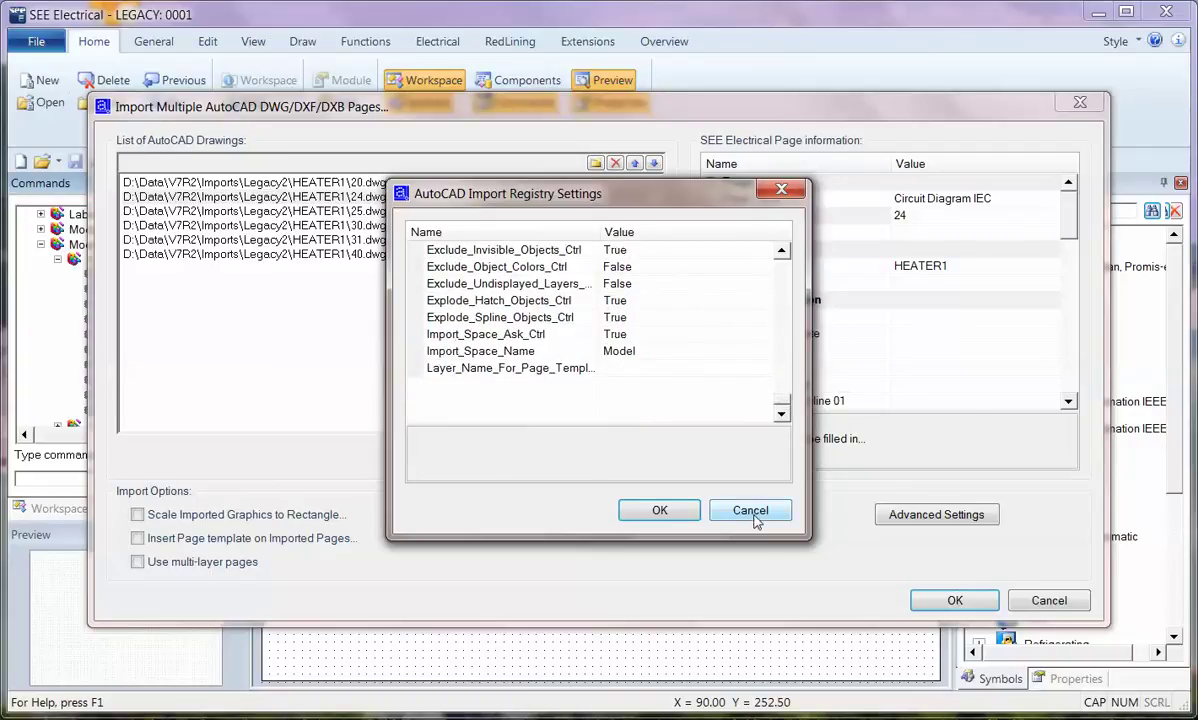
click(752, 512)
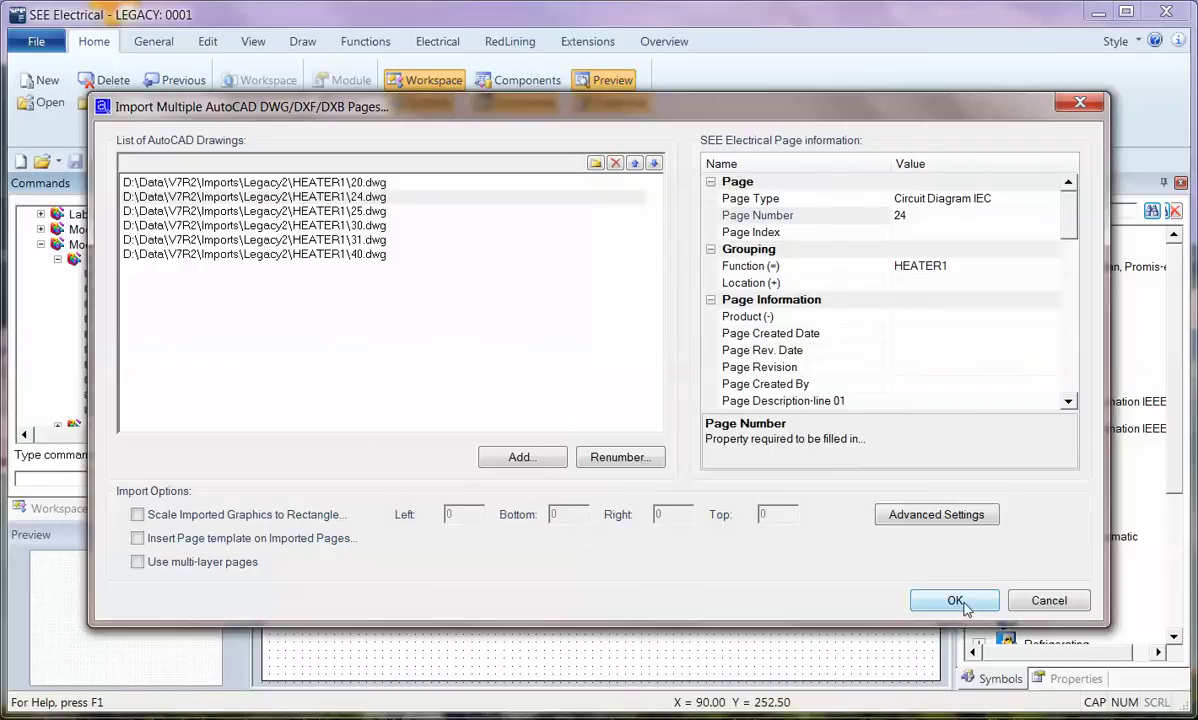
click(957, 601)
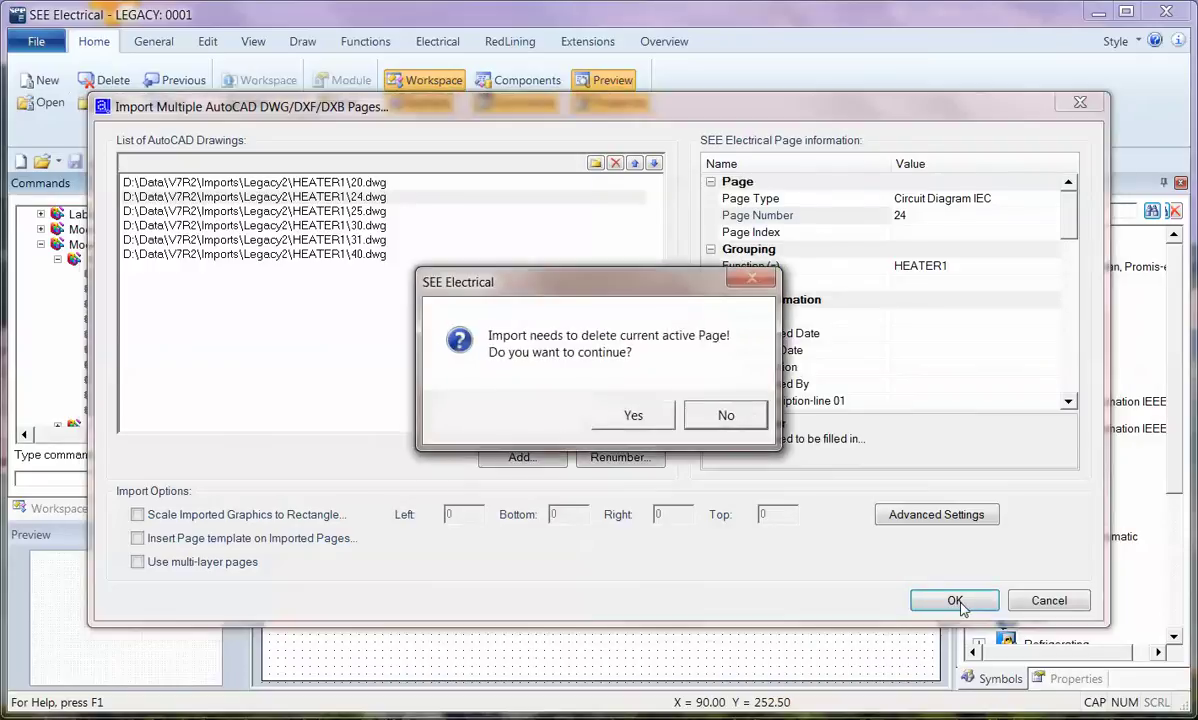
click(634, 417)
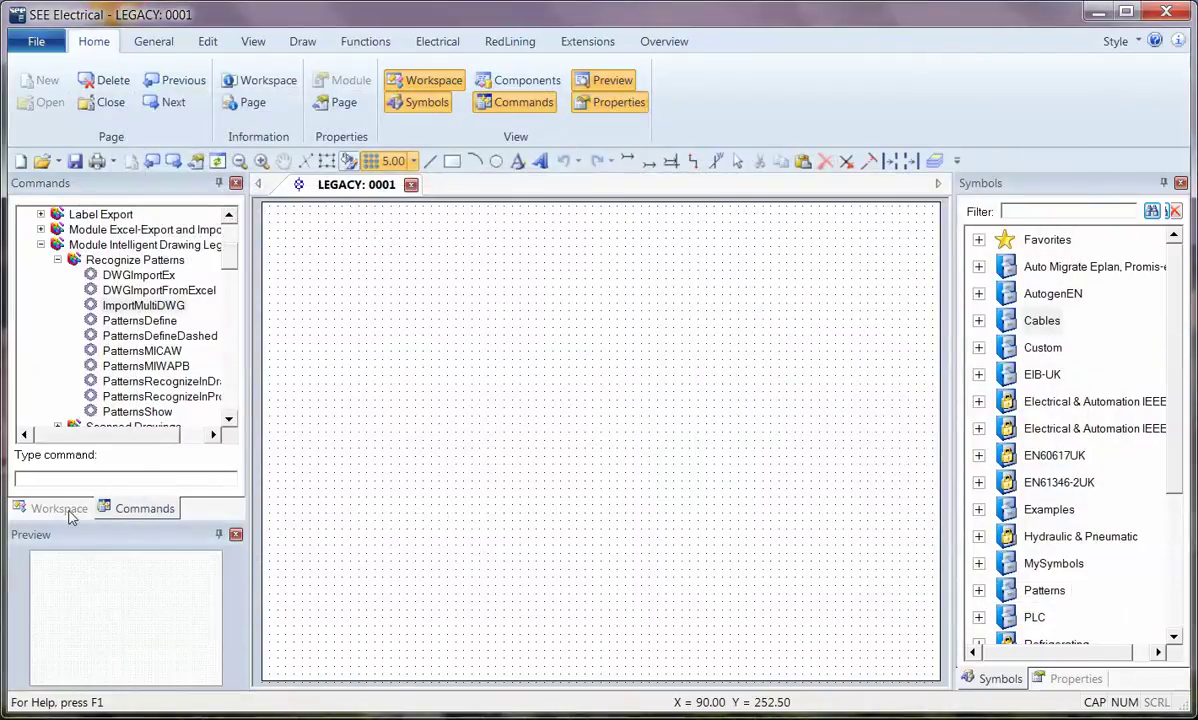
Expand Circuit Diagram IEC > =HEATER1 to list imported pages 0020–0040
click(59, 508)
click(34, 234)
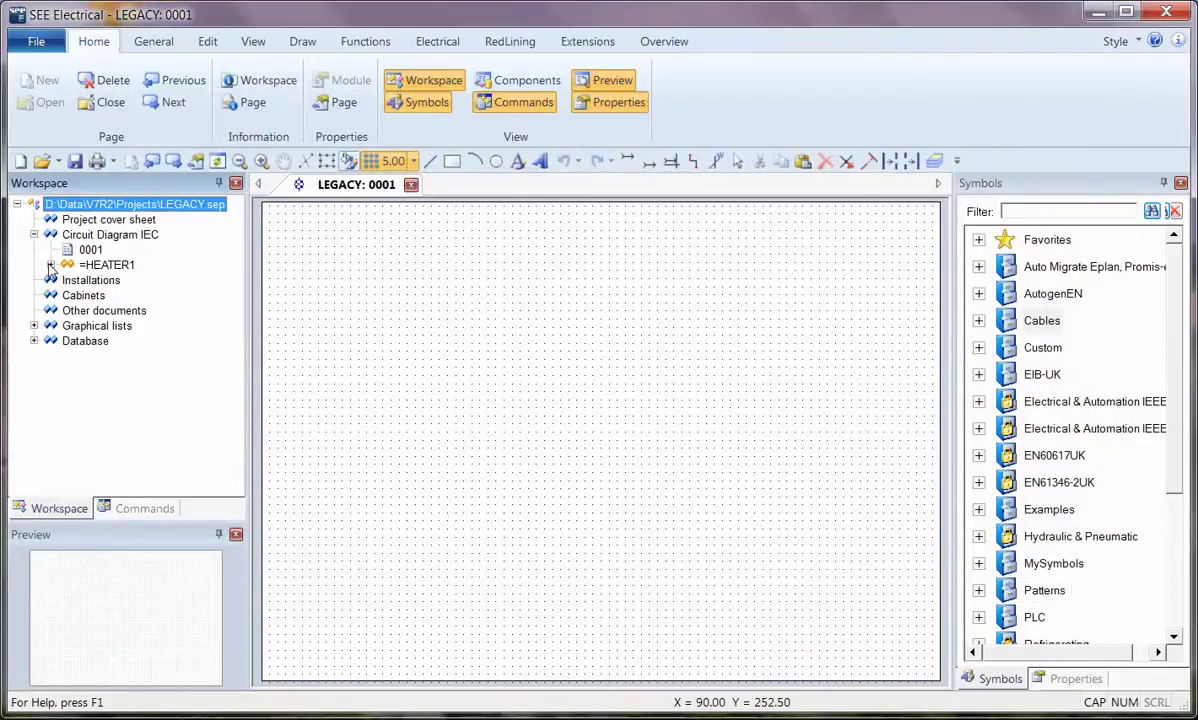
click(50, 264)
click(107, 265)
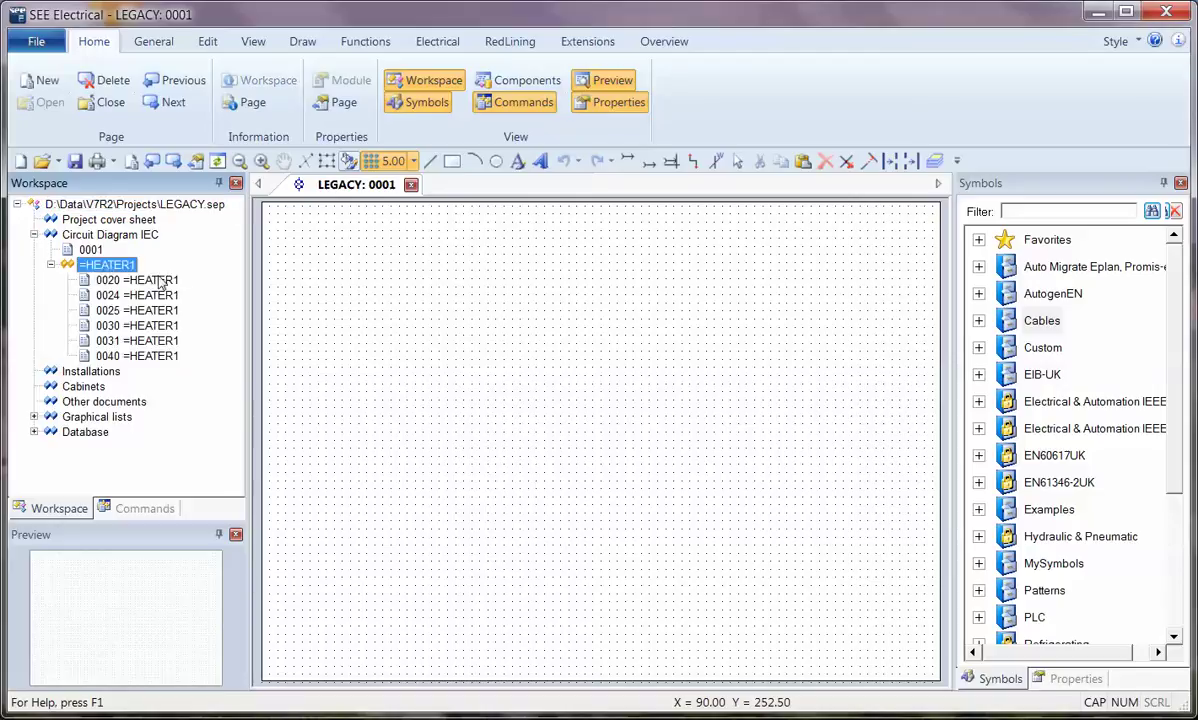
Open page =HEATER1-0020, view the T.F.PUMP symbol's properties, and bring up the Patterns Symbol Browser
double_click(145, 280)
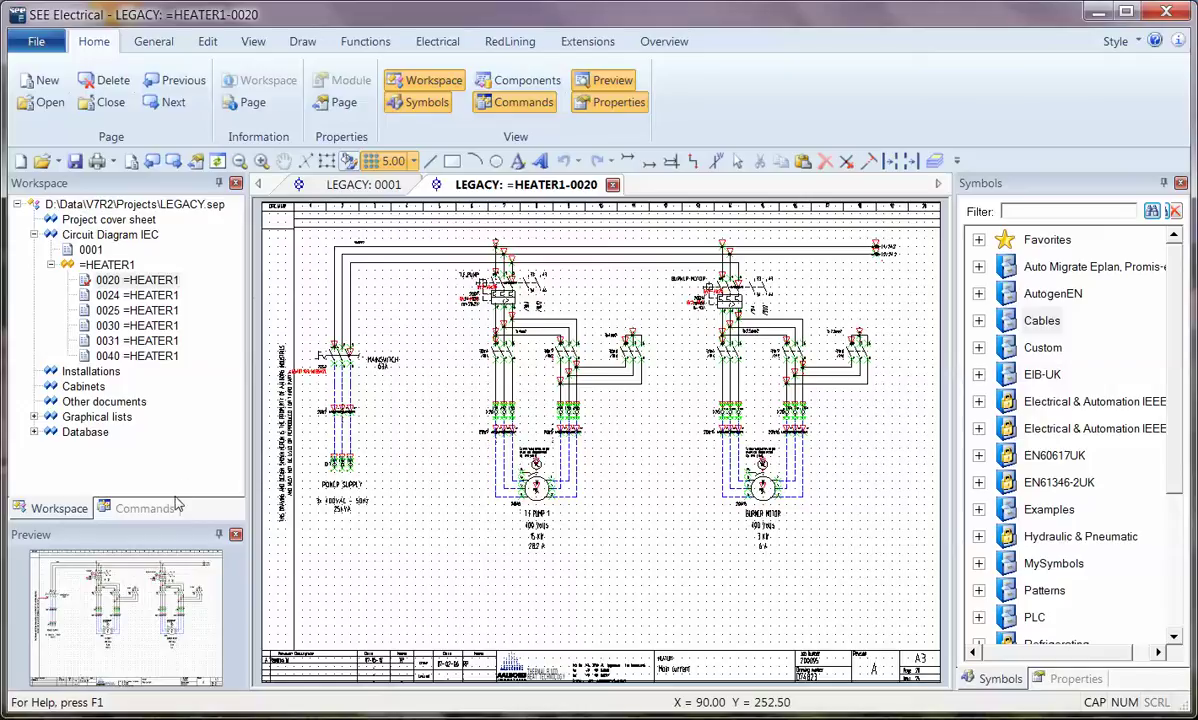
scroll(553, 410, up, 3)
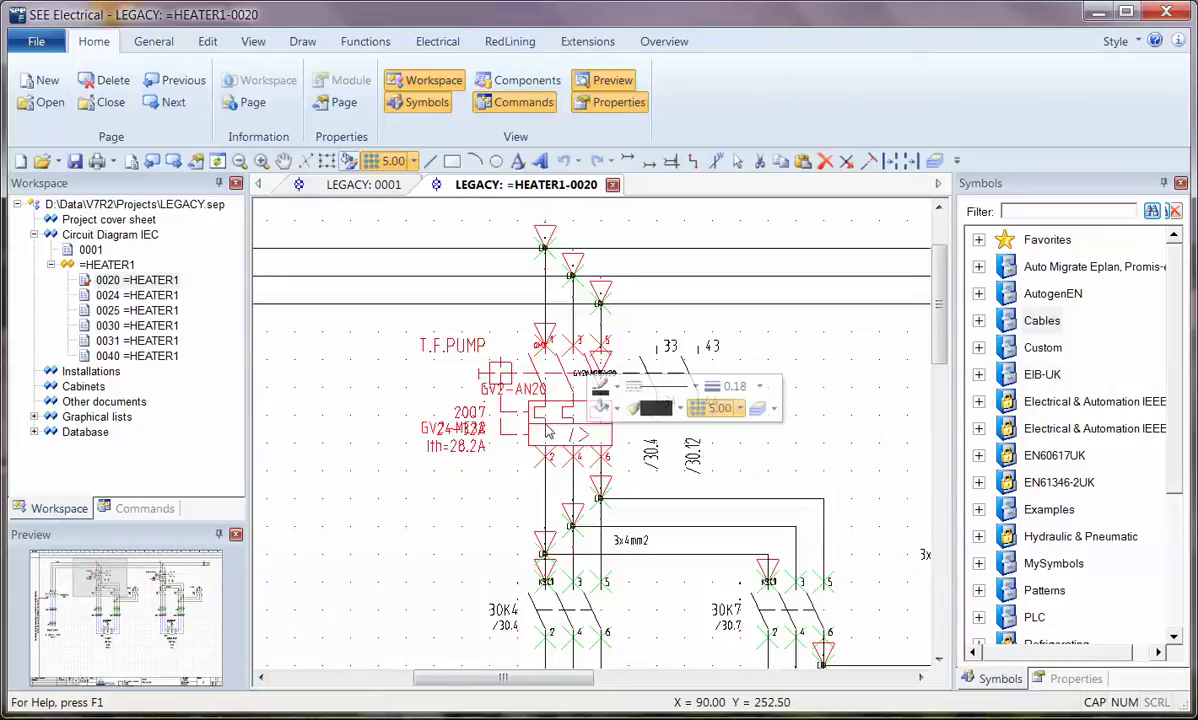
click(1076, 678)
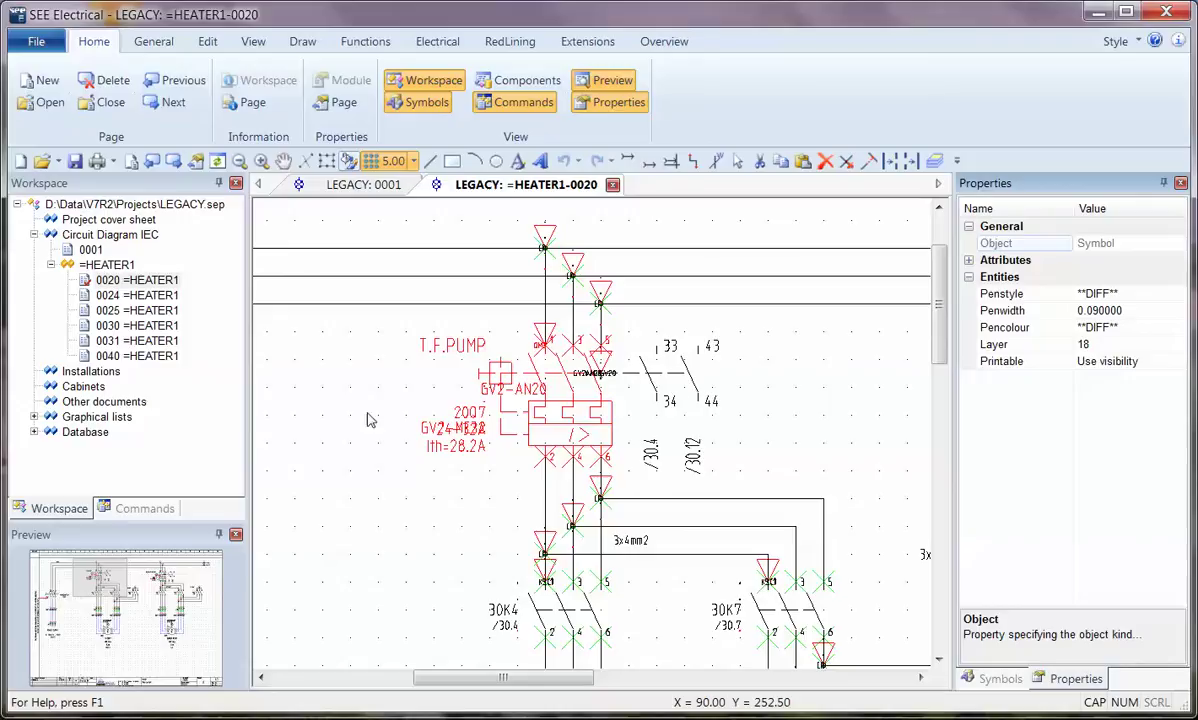
click(144, 508)
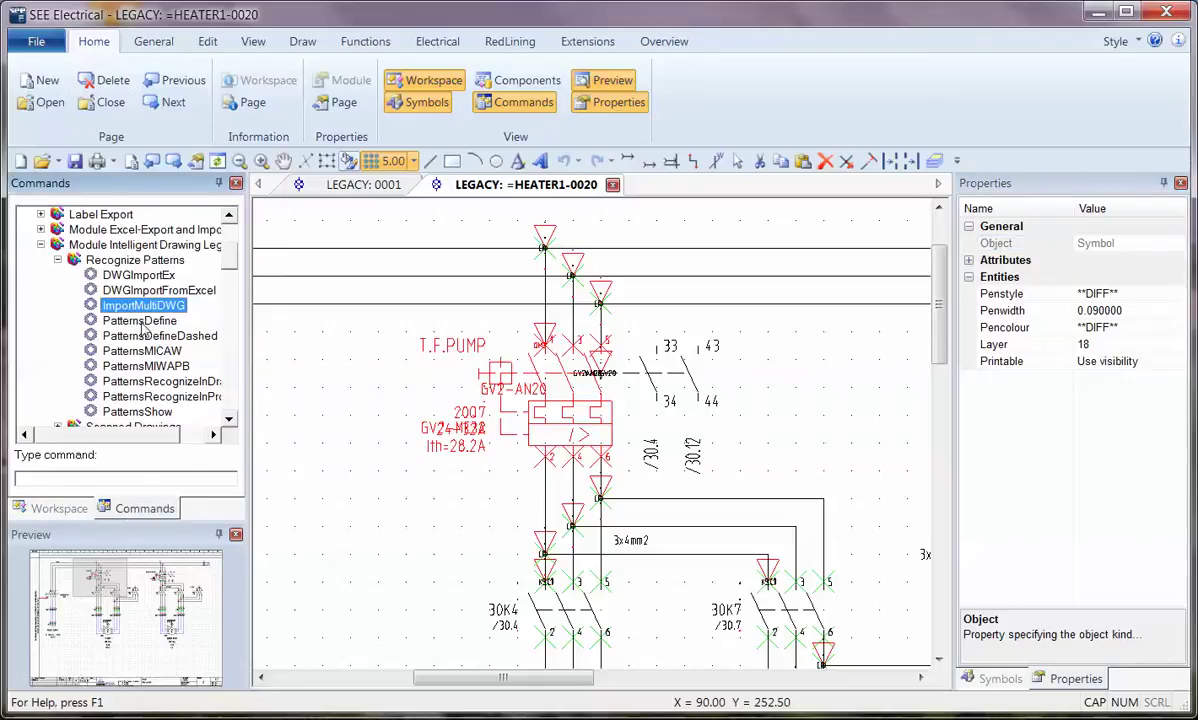
click(152, 414)
double_click(150, 414)
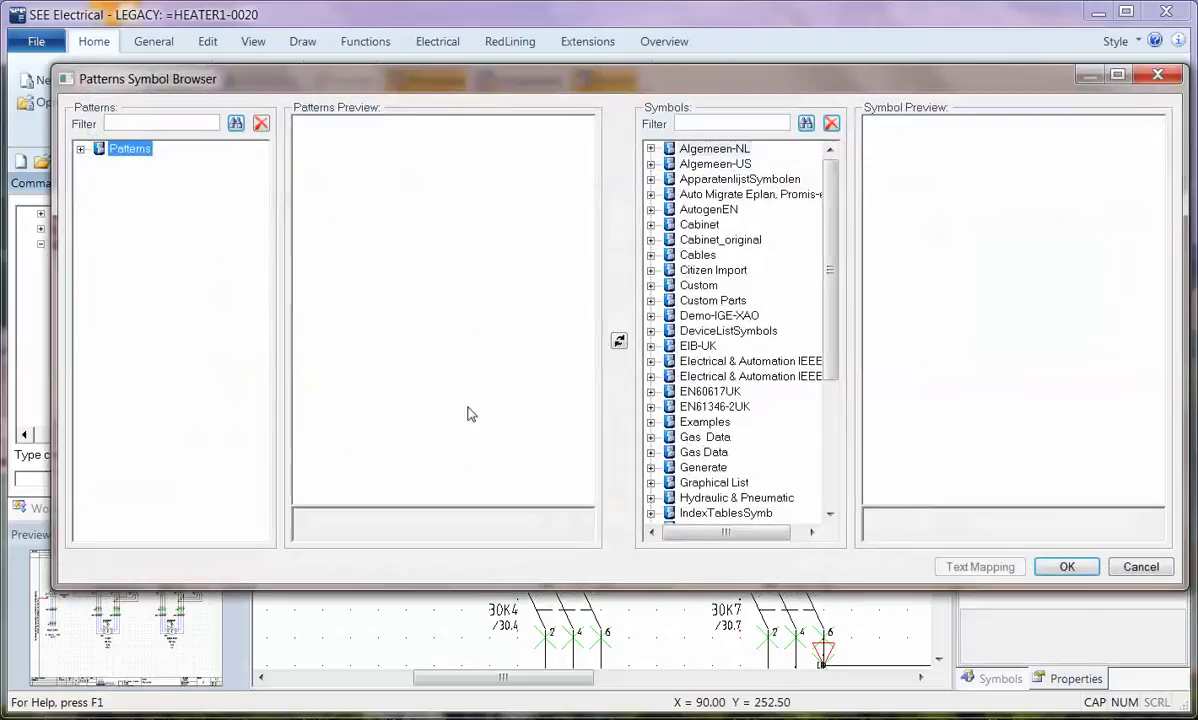
click(80, 150)
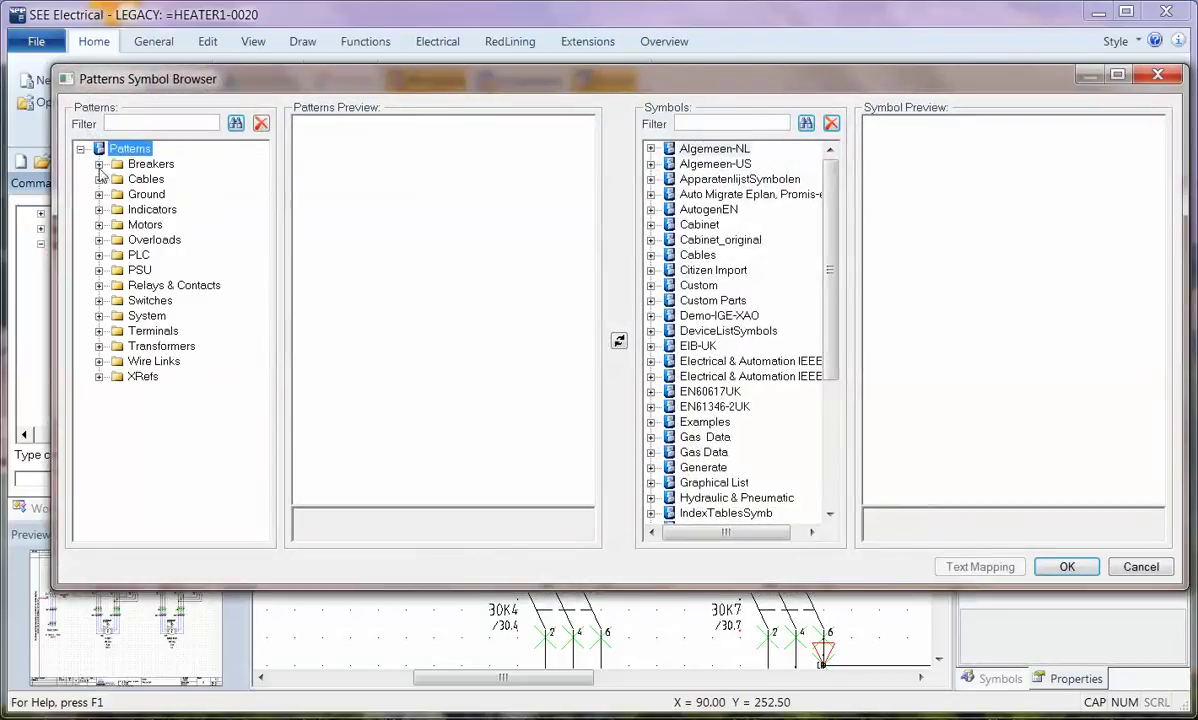
click(99, 164)
click(150, 179)
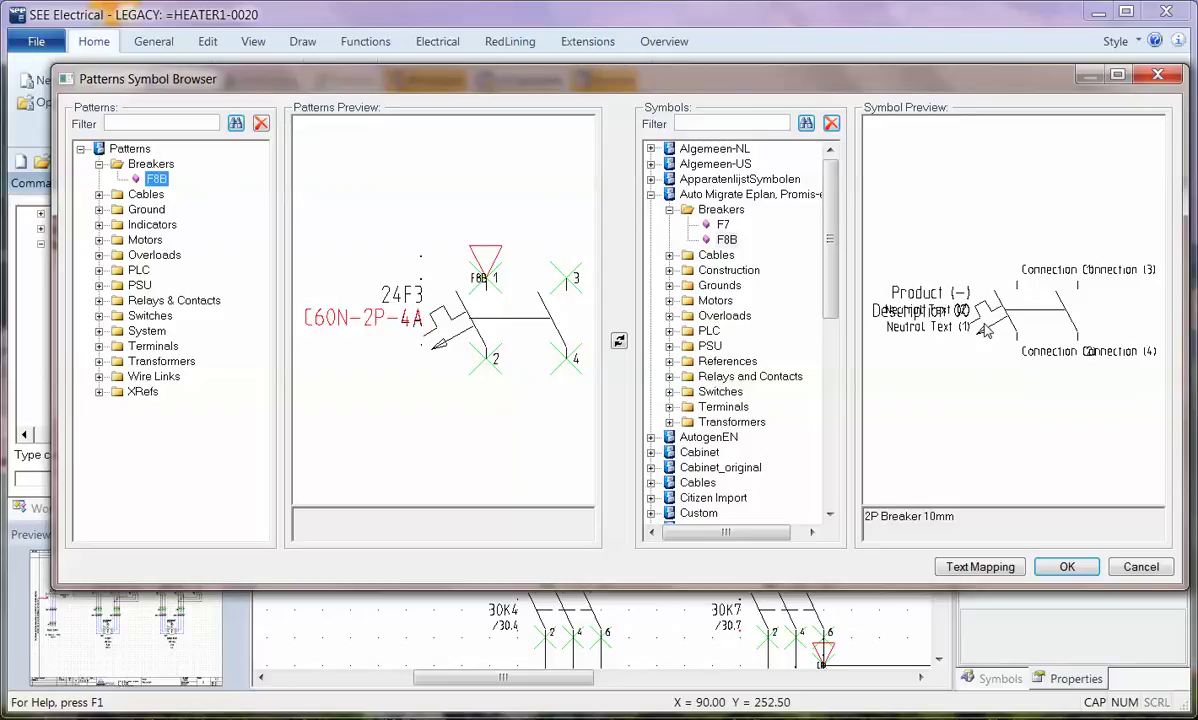
click(1159, 76)
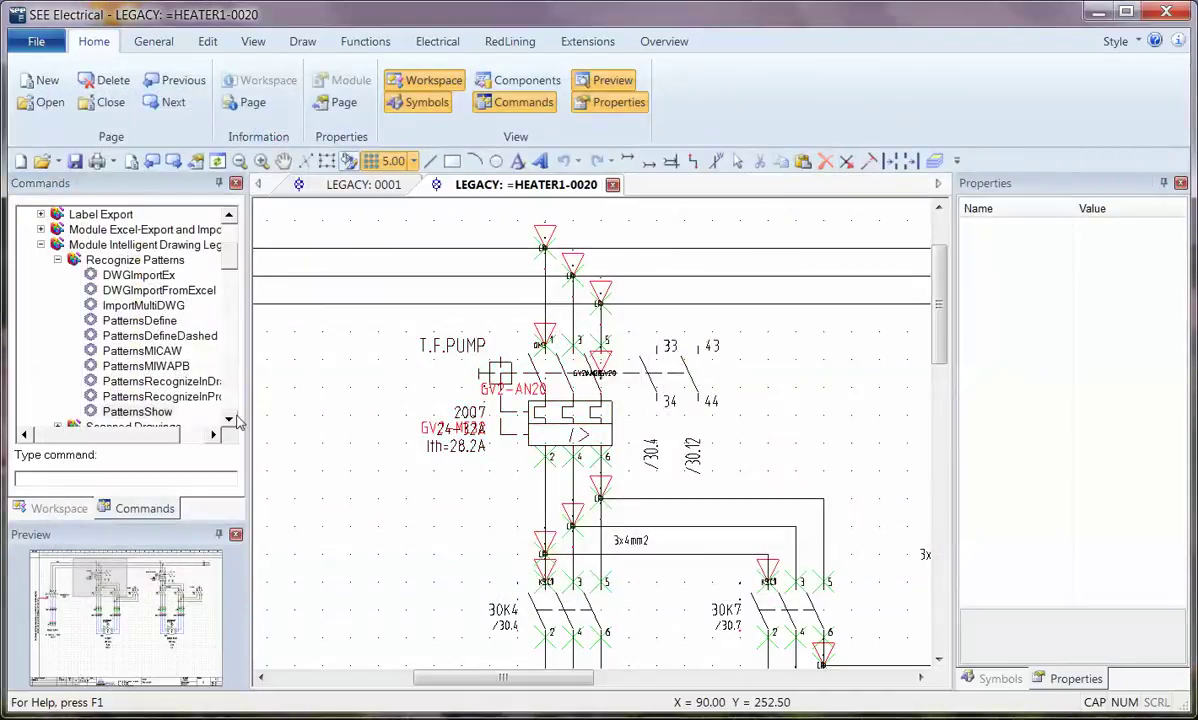
Run PatternsRecognizeInProject across all pages, then reopen page =HEATER1-0020
click(183, 400)
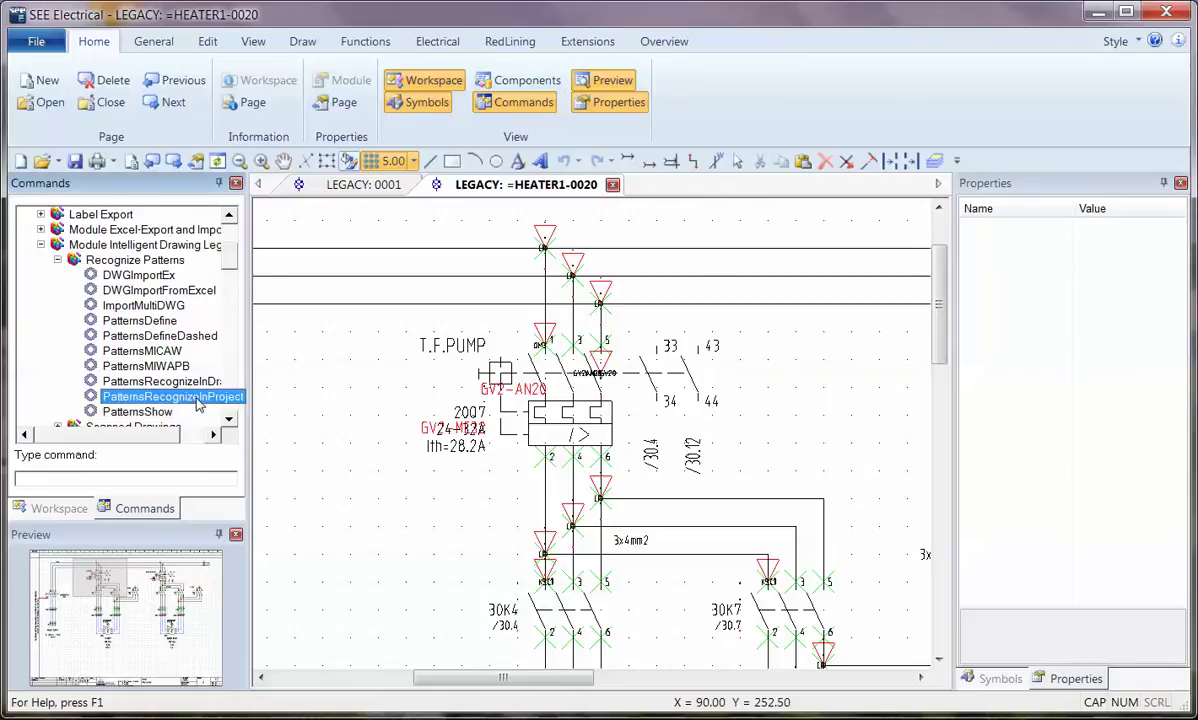
double_click(198, 400)
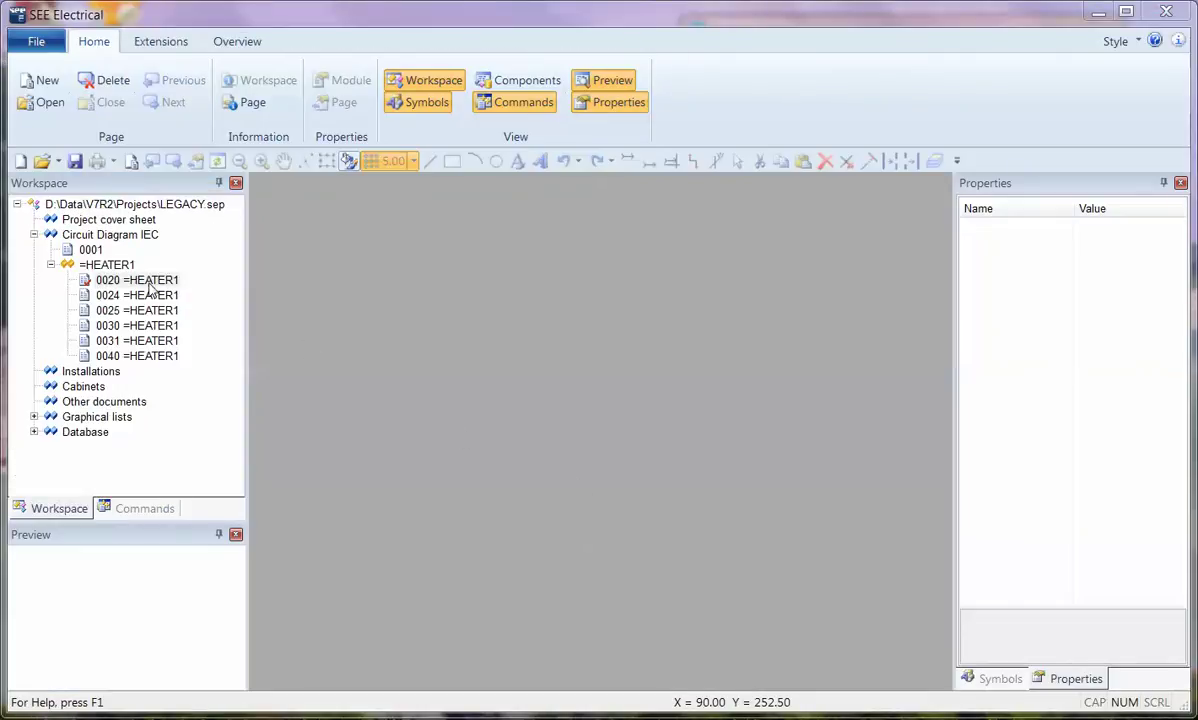
double_click(140, 281)
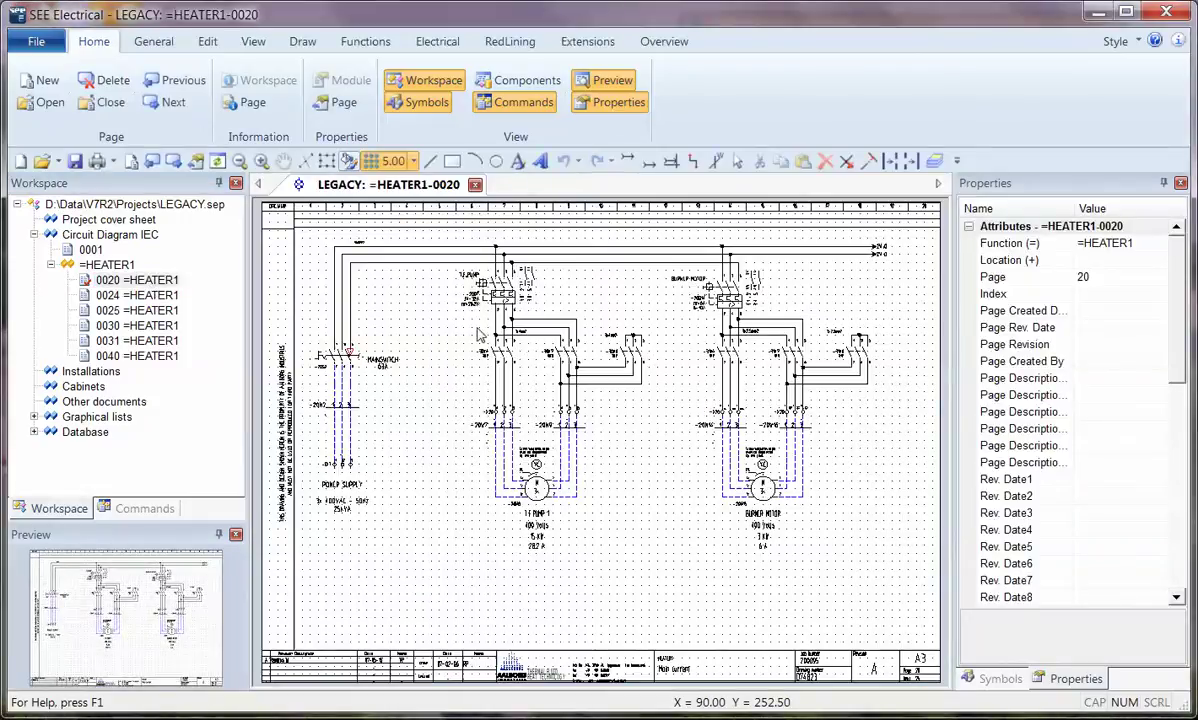
Confirm the T.F.PUMP breaker shows product -20Q7 and type GV2-ME32, then dismiss the cable report
scroll(480, 333, up, 4)
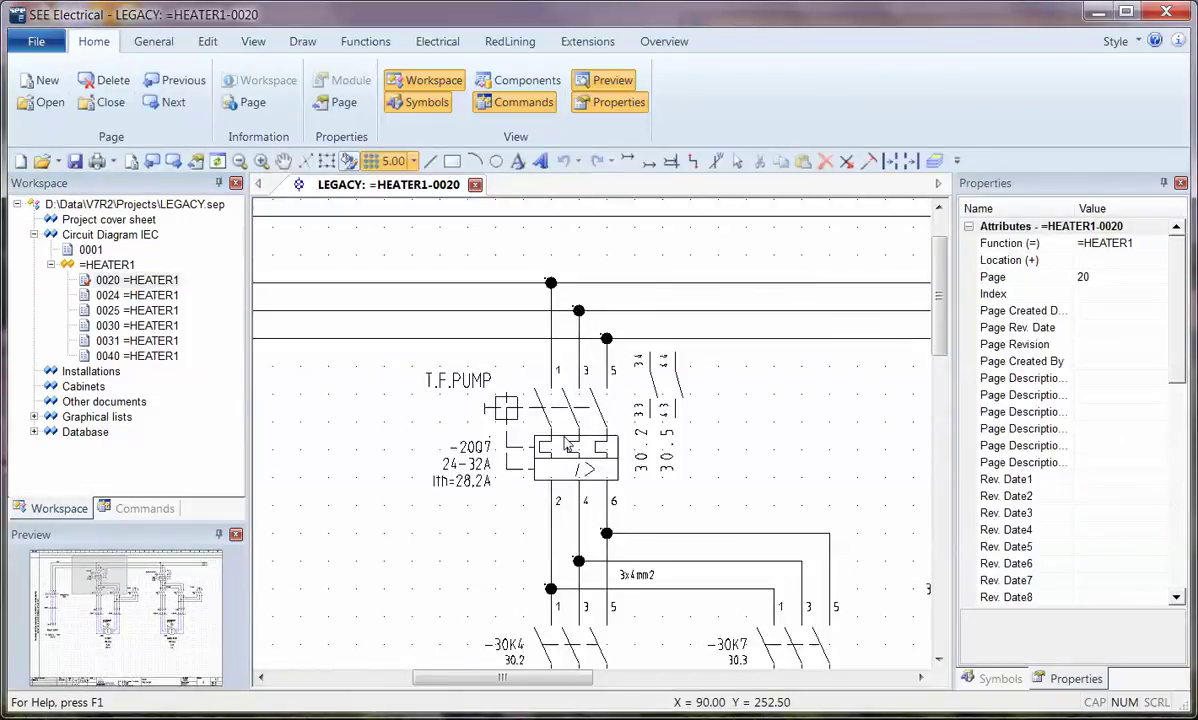
double_click(567, 444)
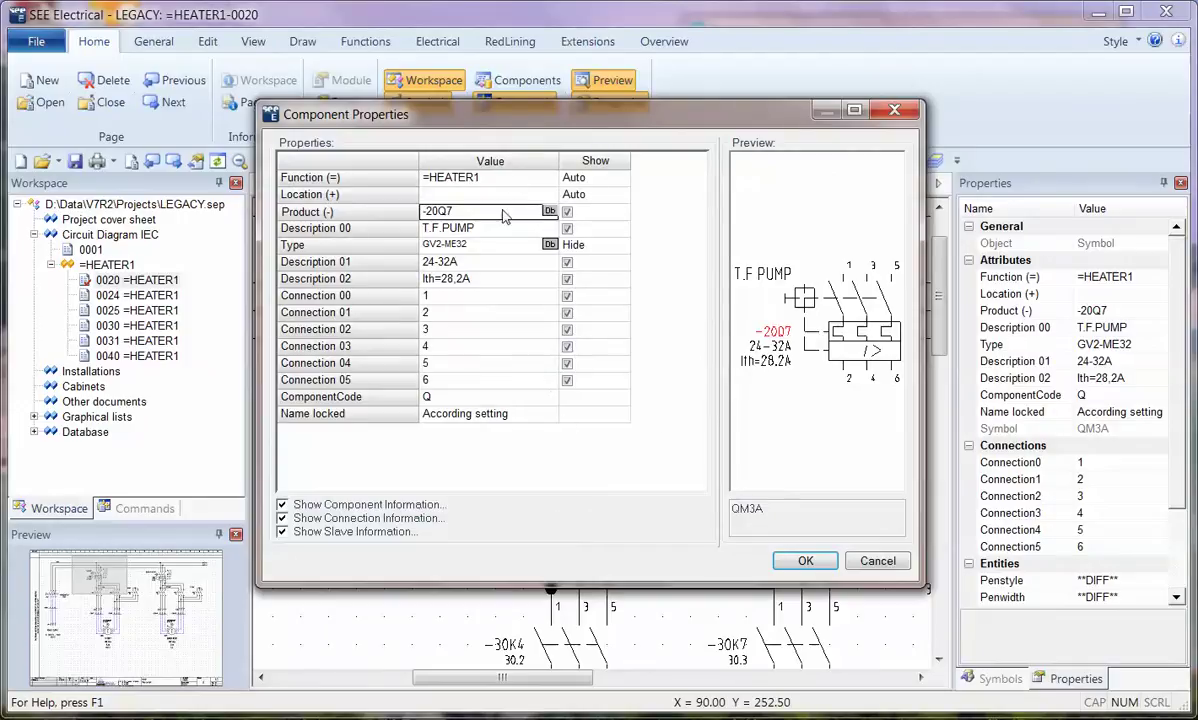
click(808, 562)
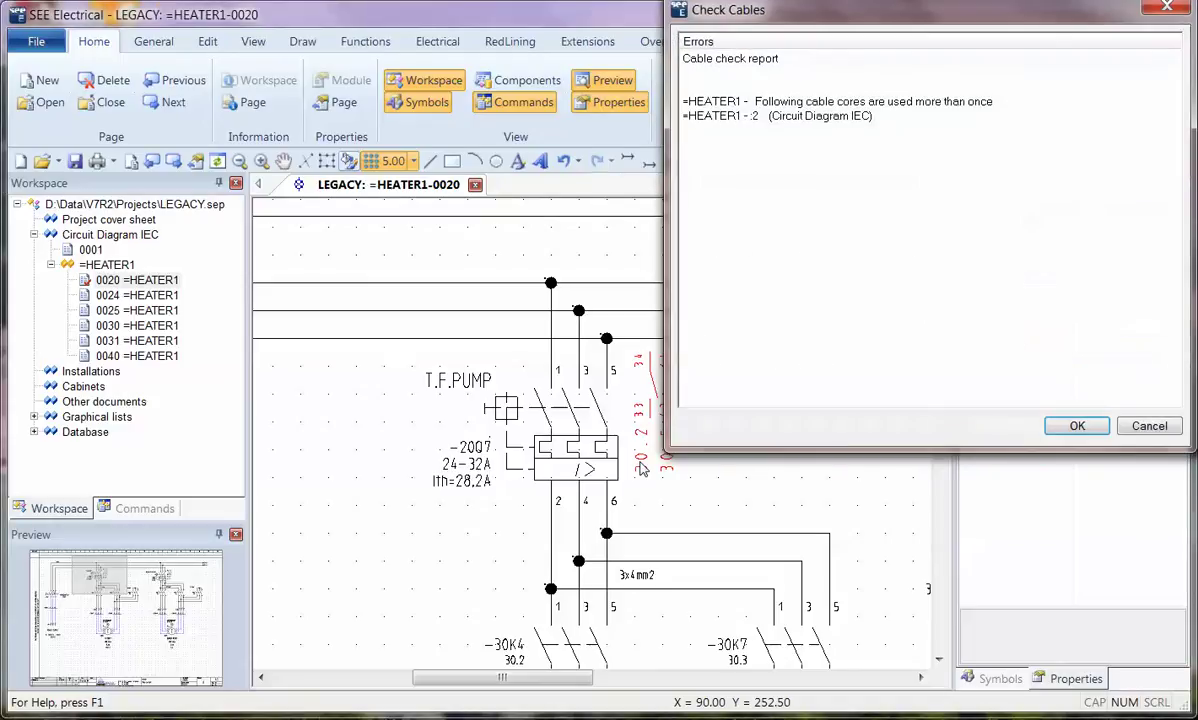
click(1077, 426)
Scroll through page 0030 and inspect coil -30K4's component properties
scroll(597, 440, up, 1)
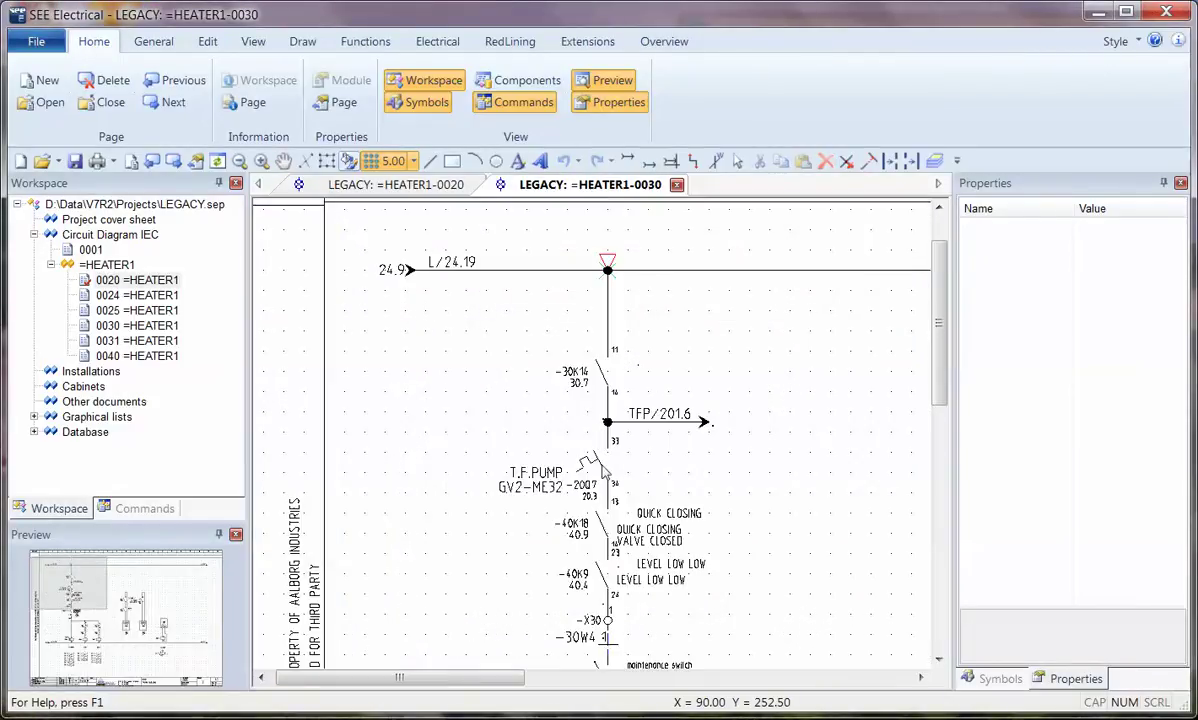
scroll(605, 425, down, 3)
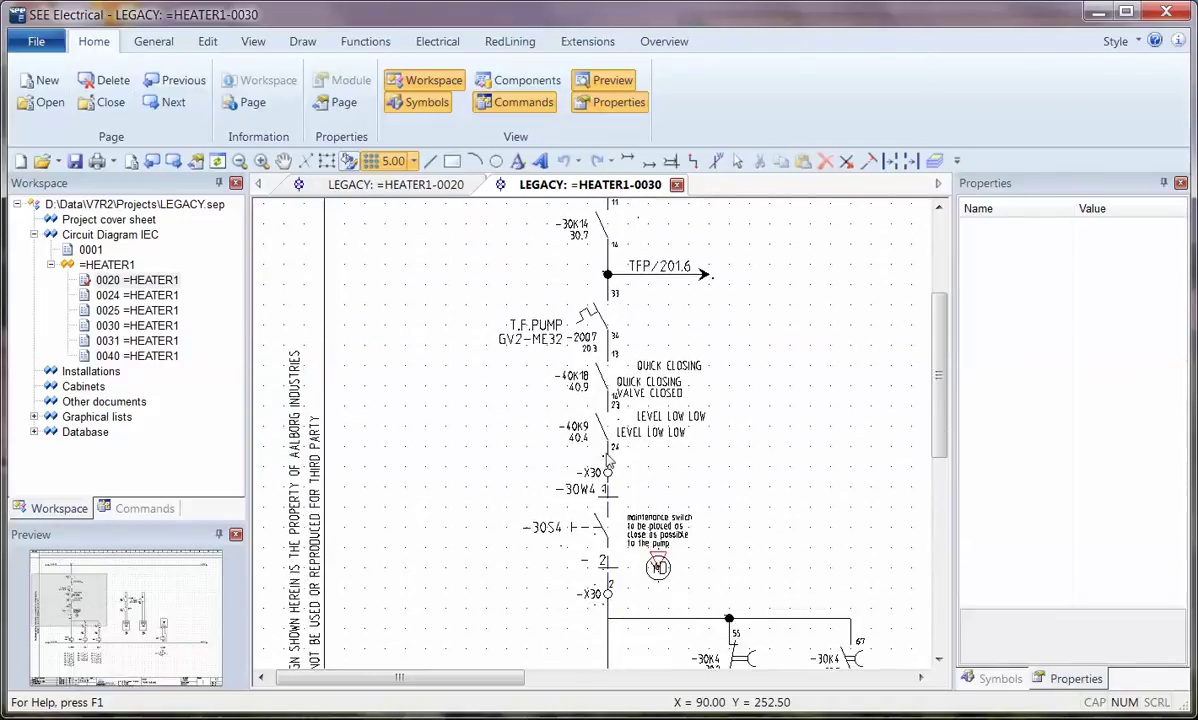
scroll(607, 460, down, 6)
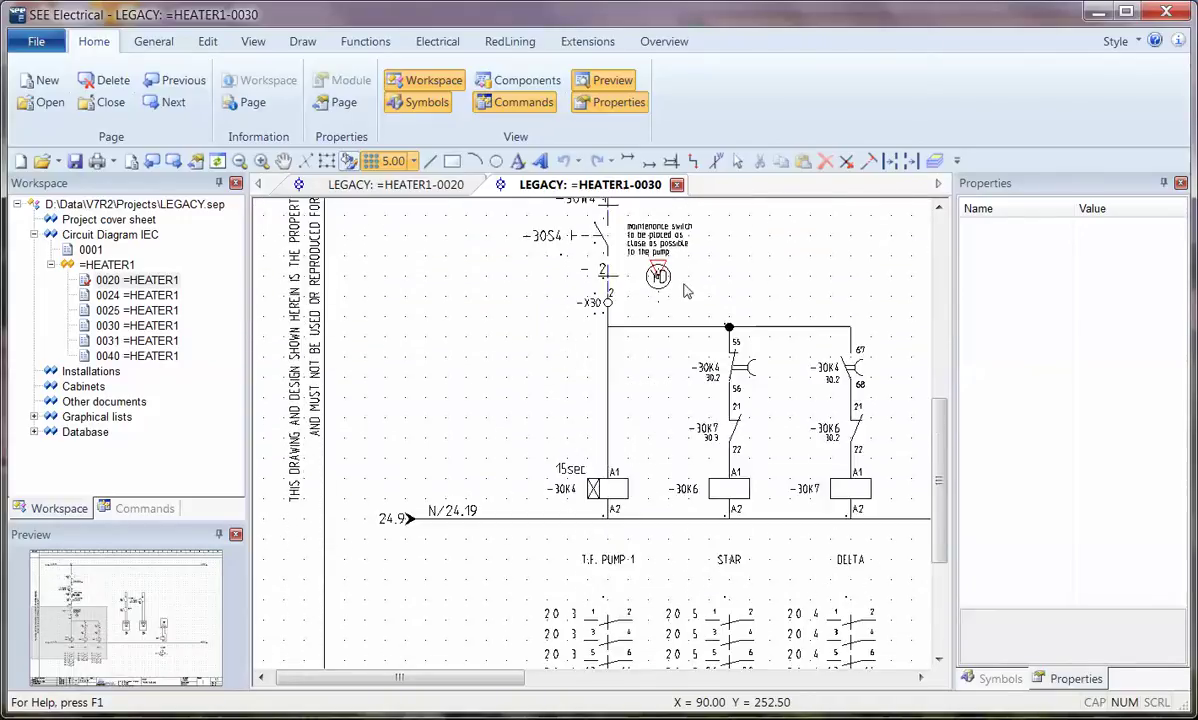
scroll(655, 548, down, 2)
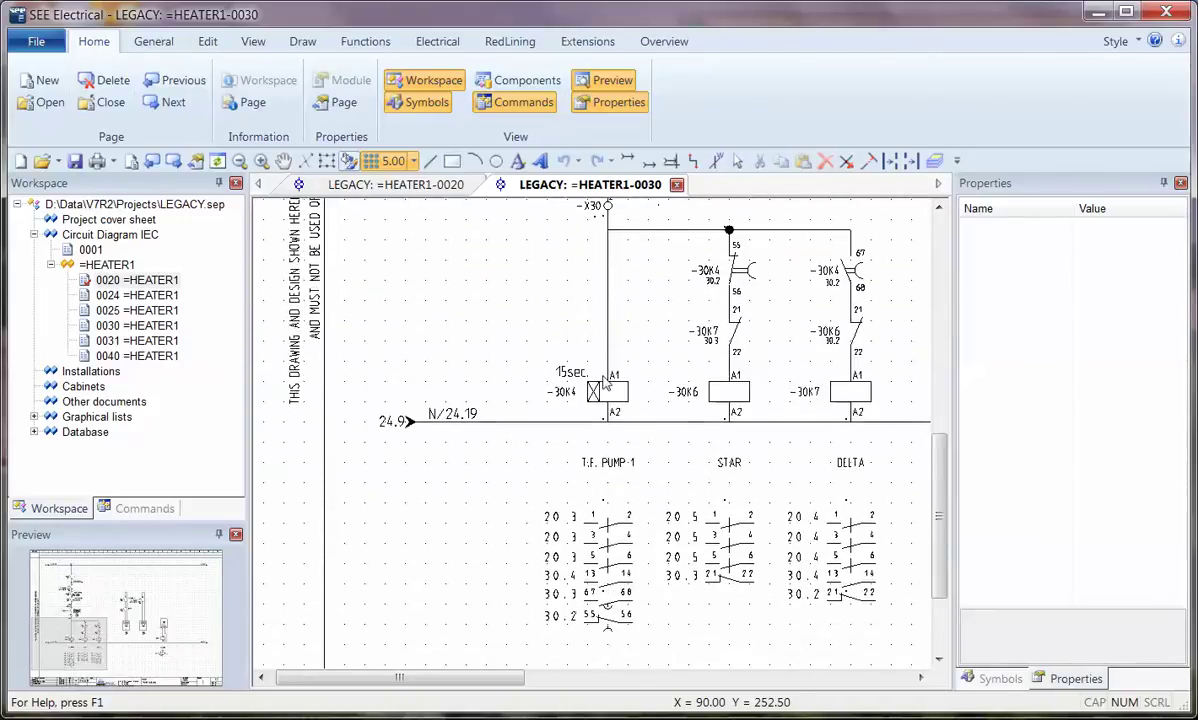
double_click(564, 374)
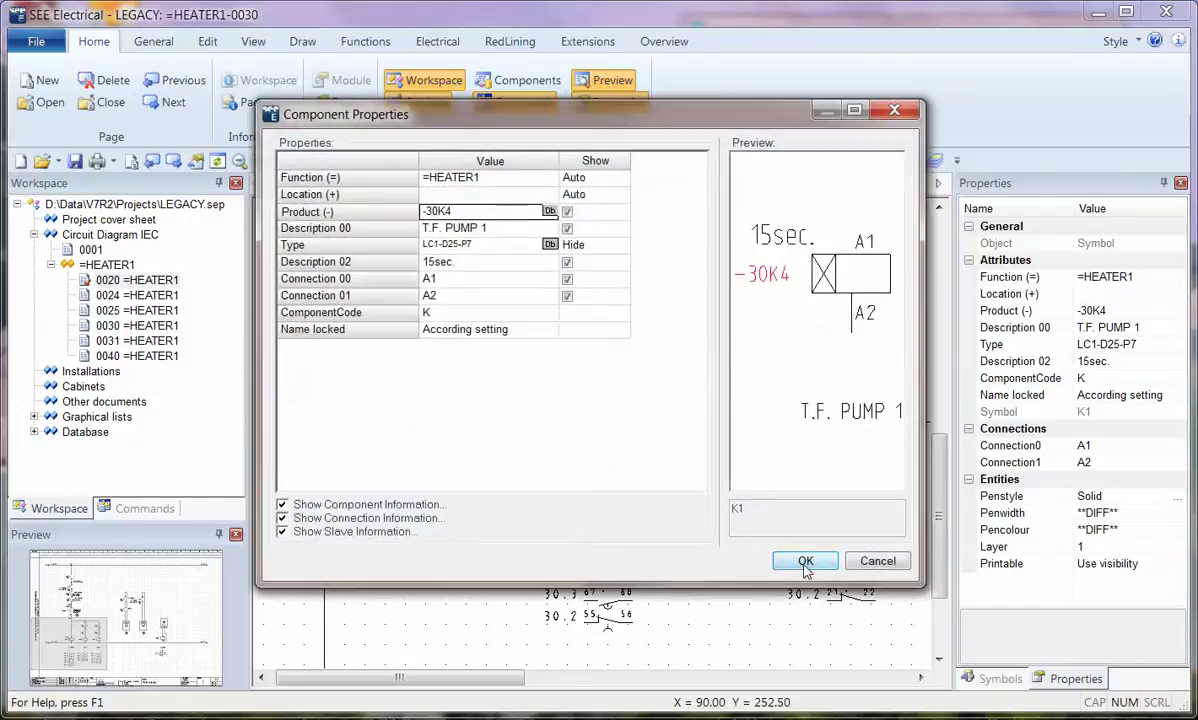
click(798, 552)
Follow the 24.9 cross-reference to open converted page 0024
double_click(392, 422)
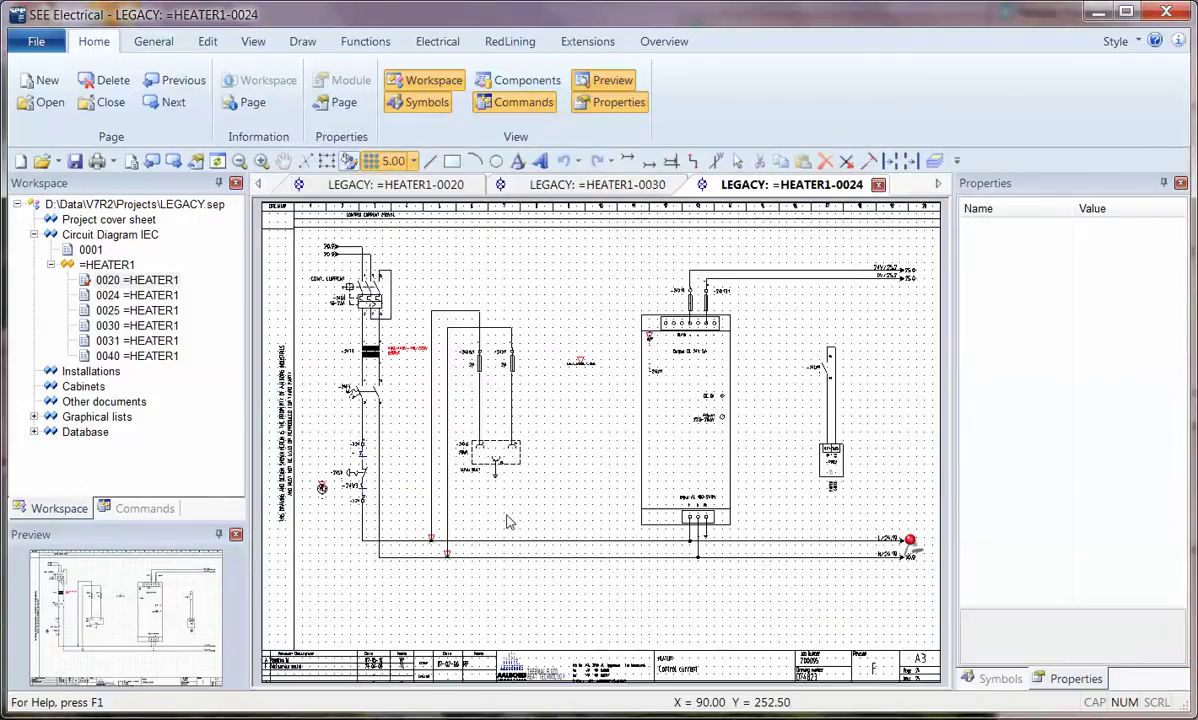
scroll(911, 551, up, 2)
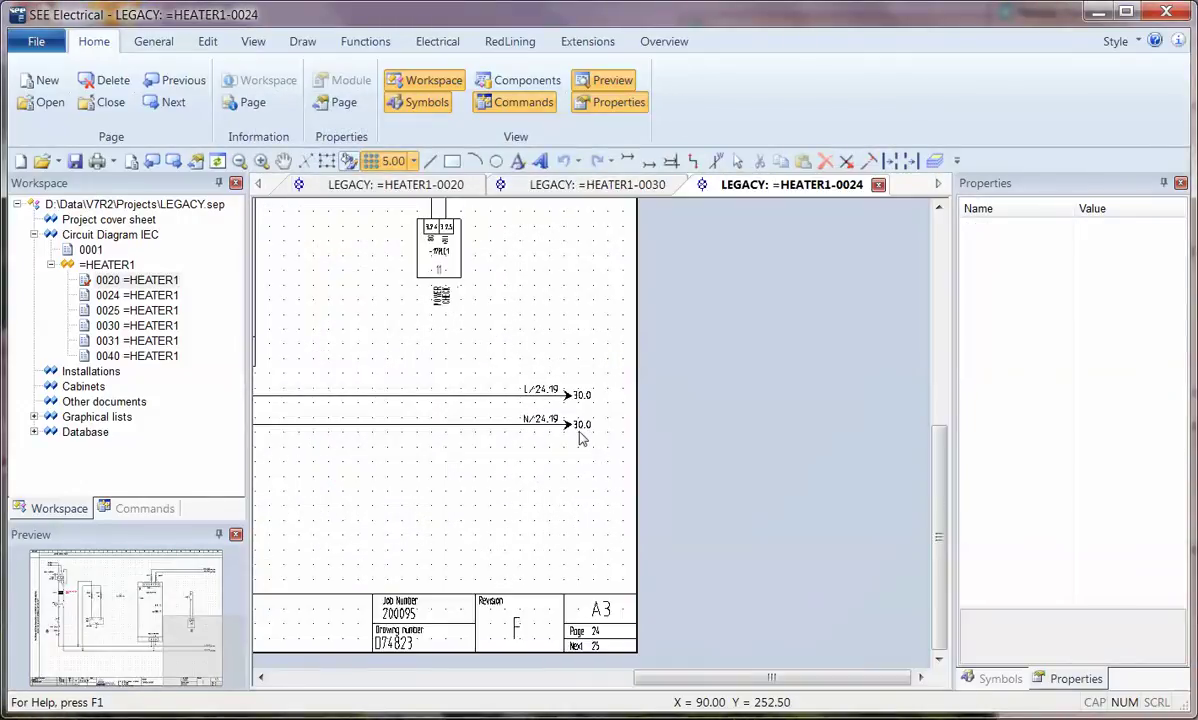
scroll(583, 435, down, 2)
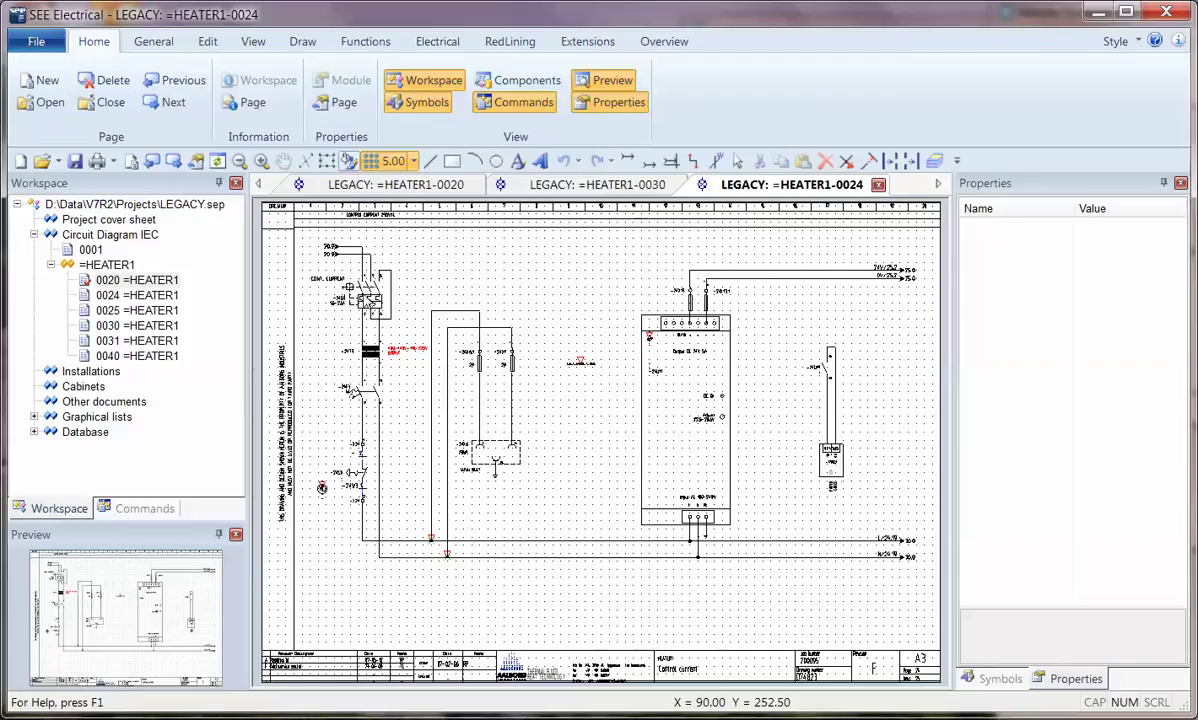
click(66, 418)
Generate the Product list under Graphical lists
click(33, 418)
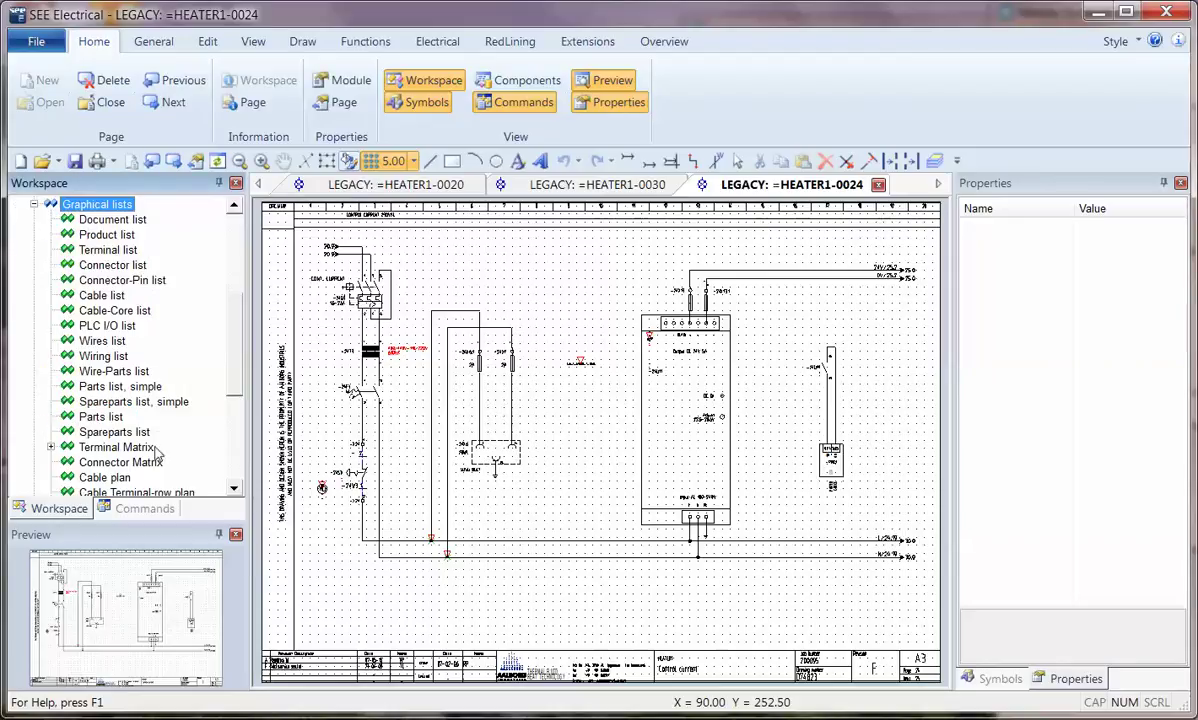
click(132, 234)
right_click(126, 235)
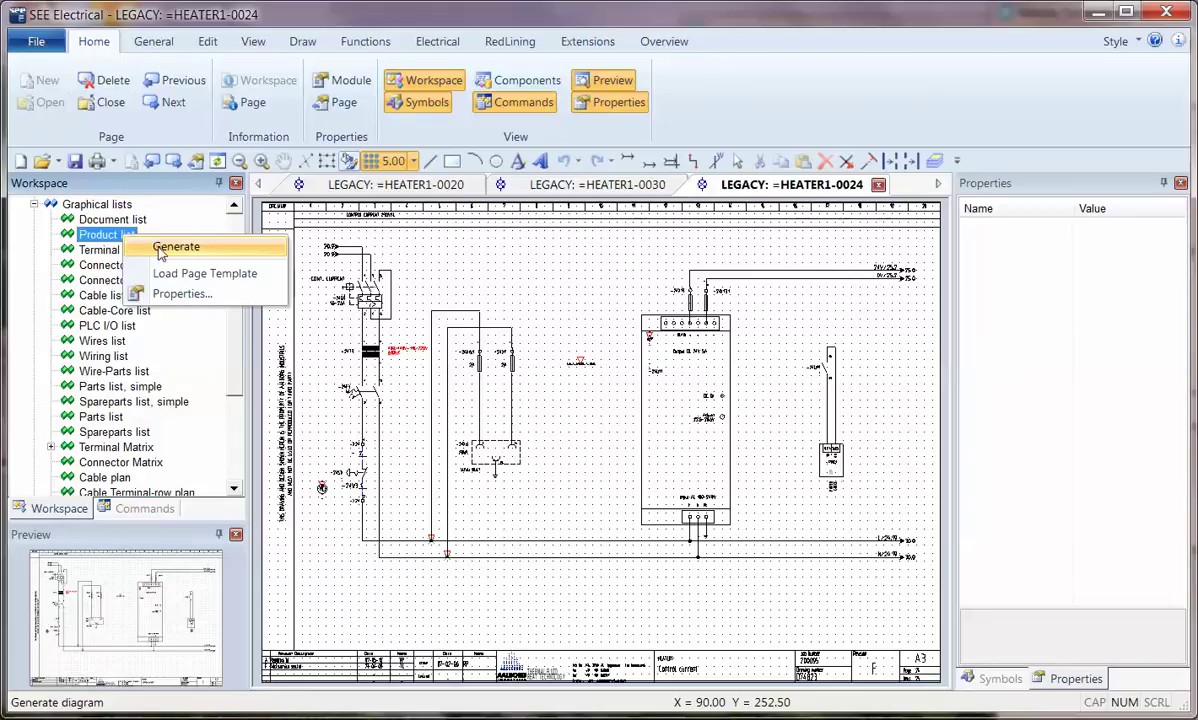
click(155, 248)
Open Product list page 0001 with the grid hidden and review products like GV2-ME32
double_click(107, 249)
scroll(591, 440, up, 1)
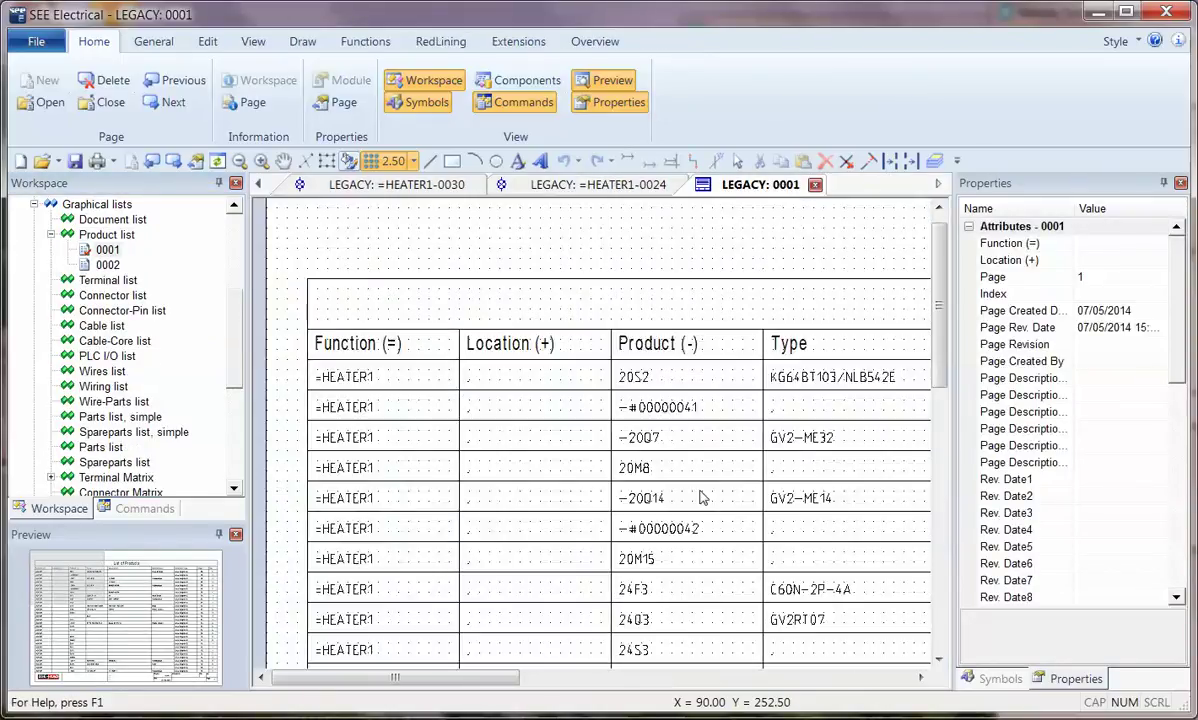
click(371, 160)
drag(393, 677, 525, 677)
scroll(545, 500, down, 5)
drag(540, 684, 462, 680)
scroll(233, 369, down, 2)
Generate the Terminal Matrix, confirming the terminal row selection
click(118, 371)
right_click(145, 371)
click(190, 385)
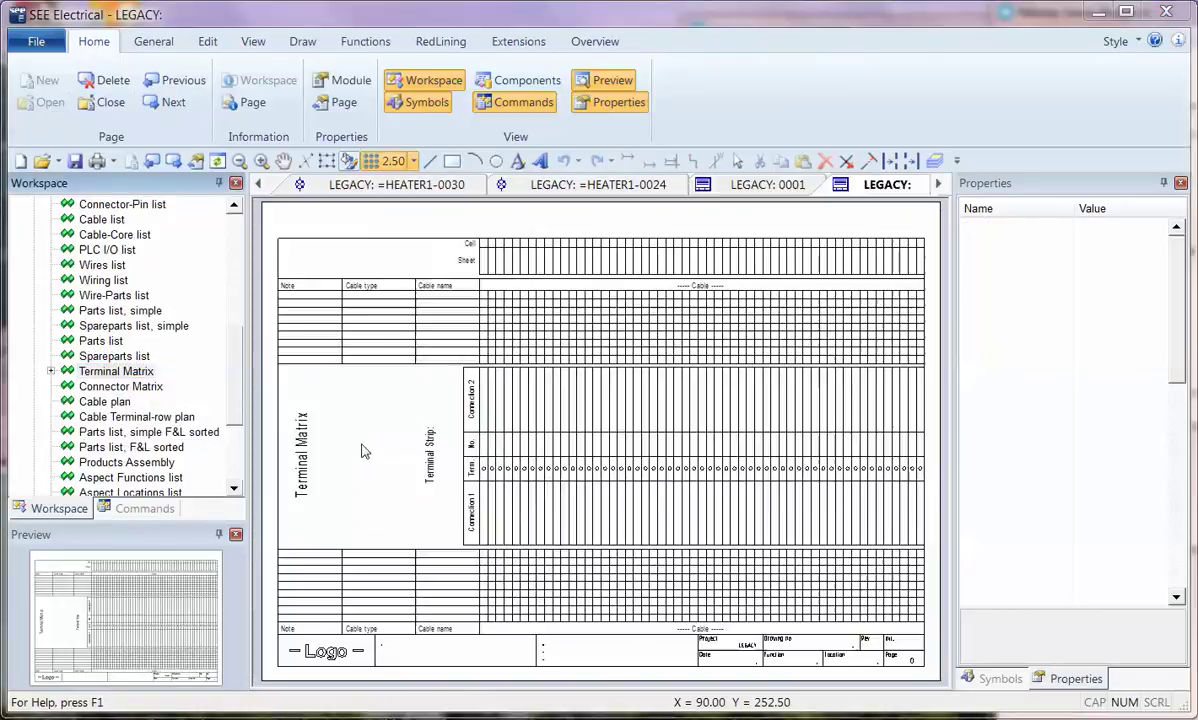
click(724, 610)
Open the =HEATER1 0003 X20 terminal strip matrix page, zoomed in with the grid hidden
click(50, 371)
click(68, 386)
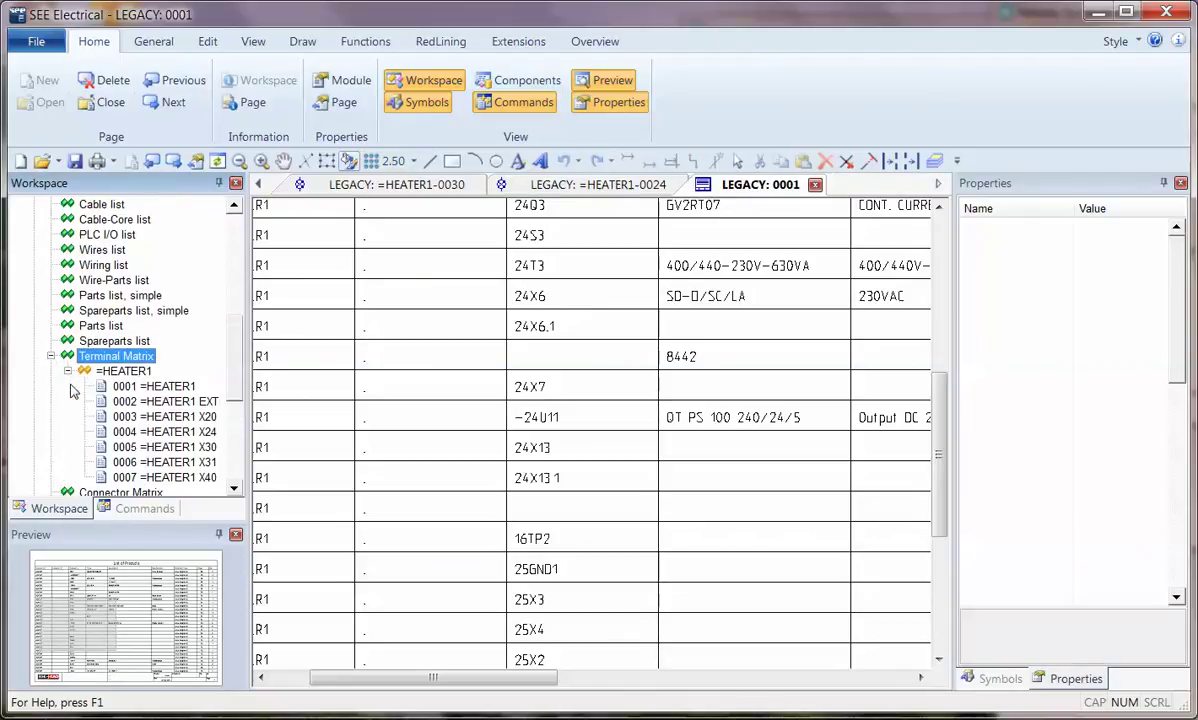
double_click(160, 416)
scroll(520, 444, up, 4)
click(371, 160)
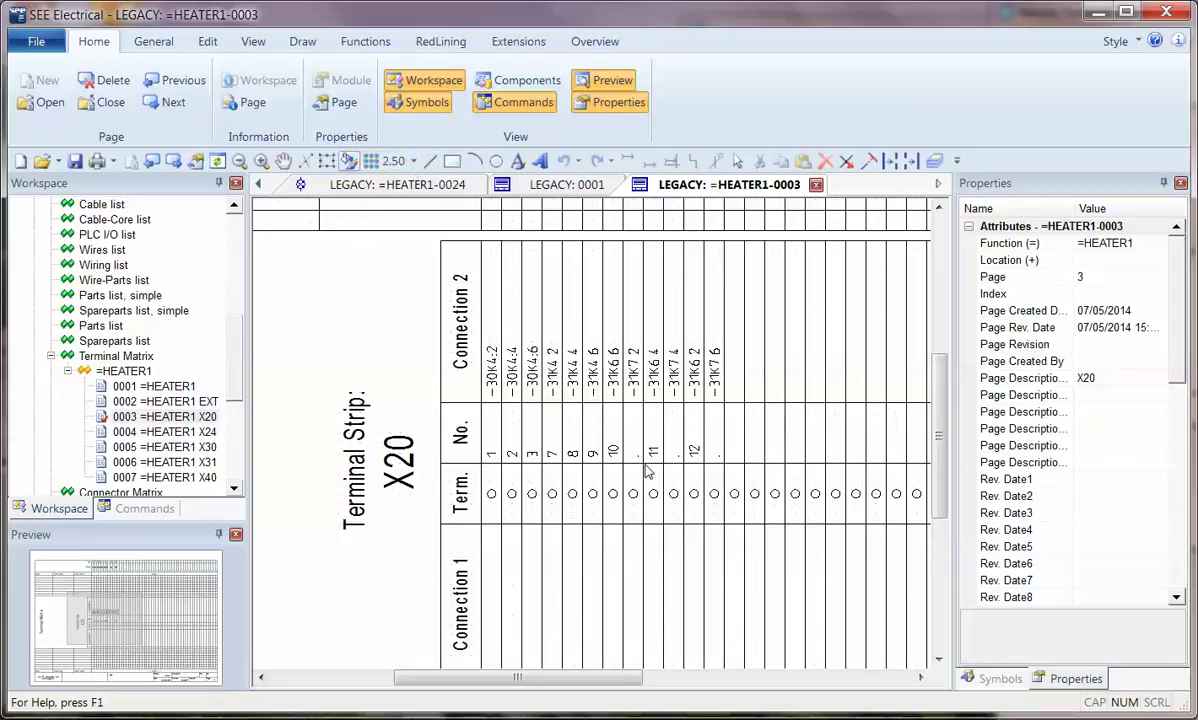